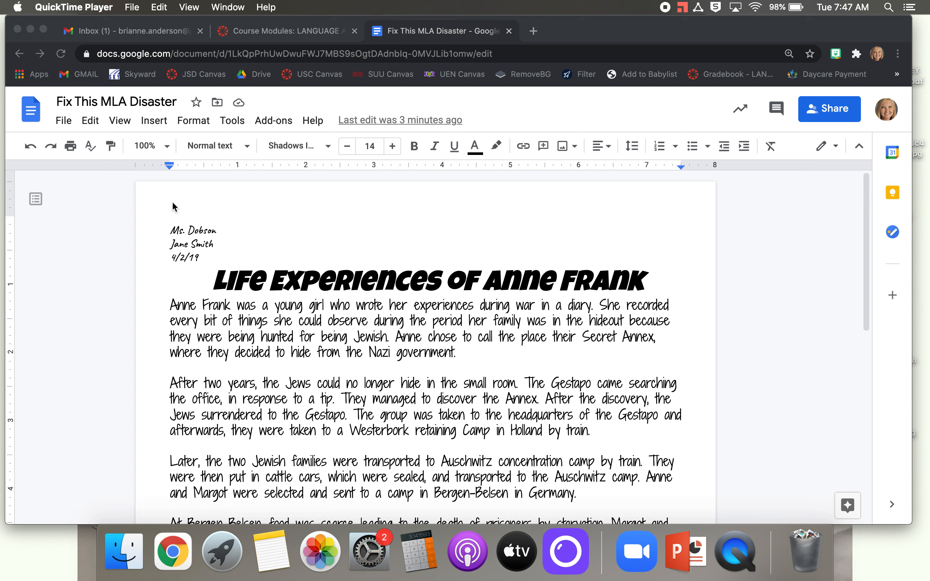
# Step: Set all the text in the essay, including heading and title, to Times New Roman at size 12
pyautogui.click(173, 230)
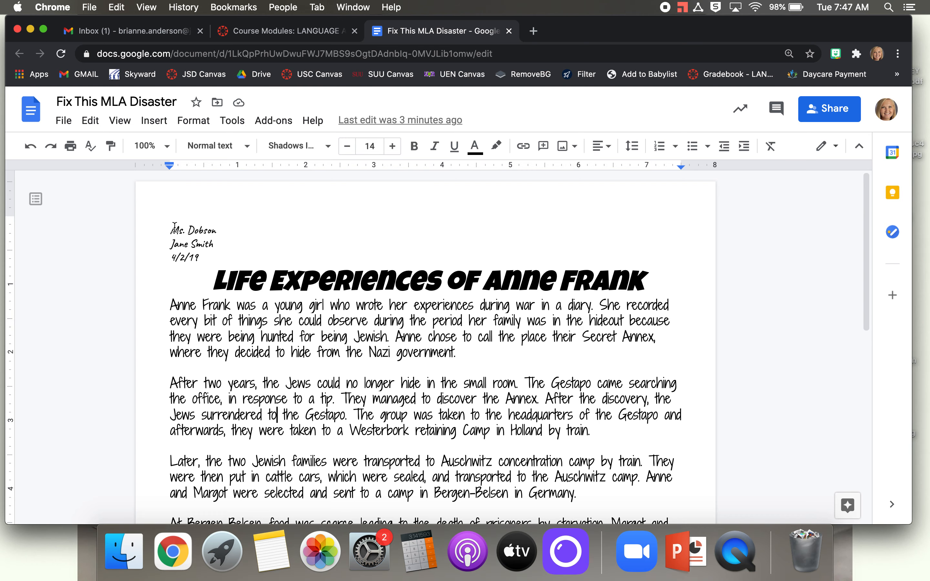
pyautogui.scroll(-15, 288, 273)
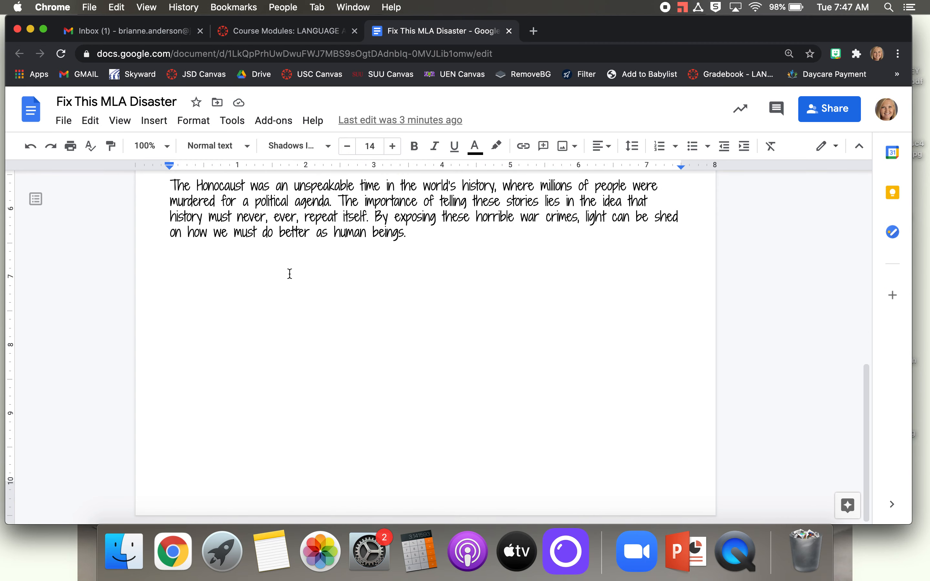
pyautogui.scroll(15, 289, 272)
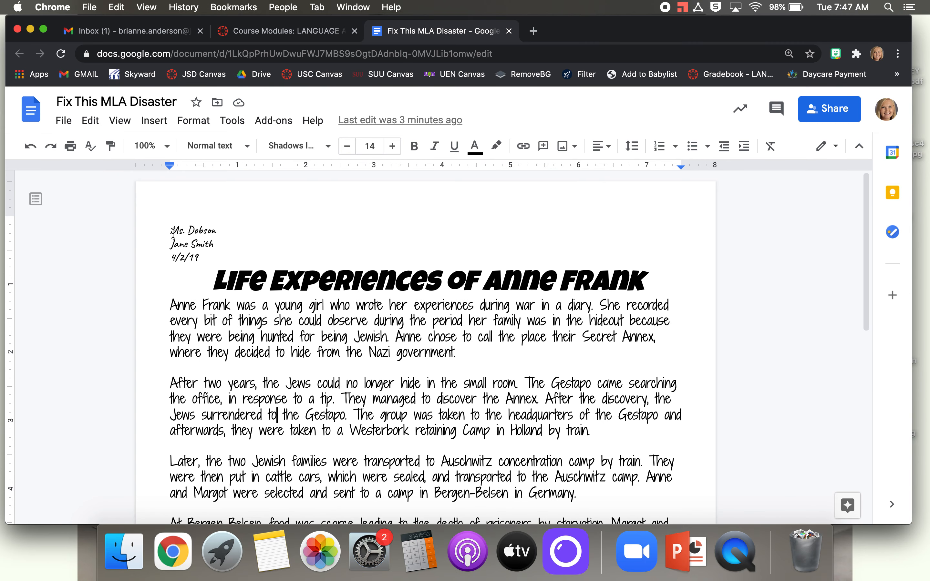
pyautogui.moveTo(170, 231); pyautogui.dragTo(489, 577)
pyautogui.scroll(5, 427, 379)
pyautogui.press('super+Tab')
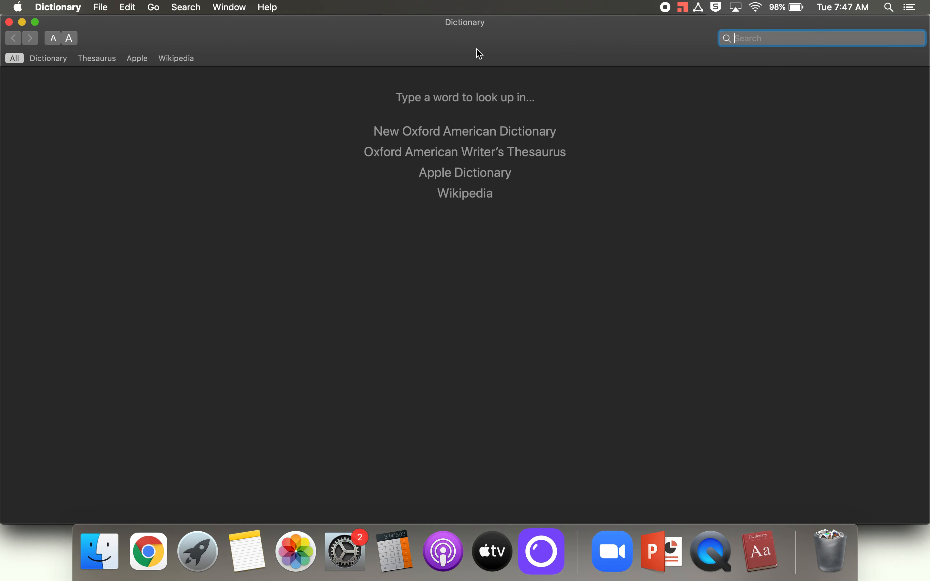
pyautogui.click(9, 22)
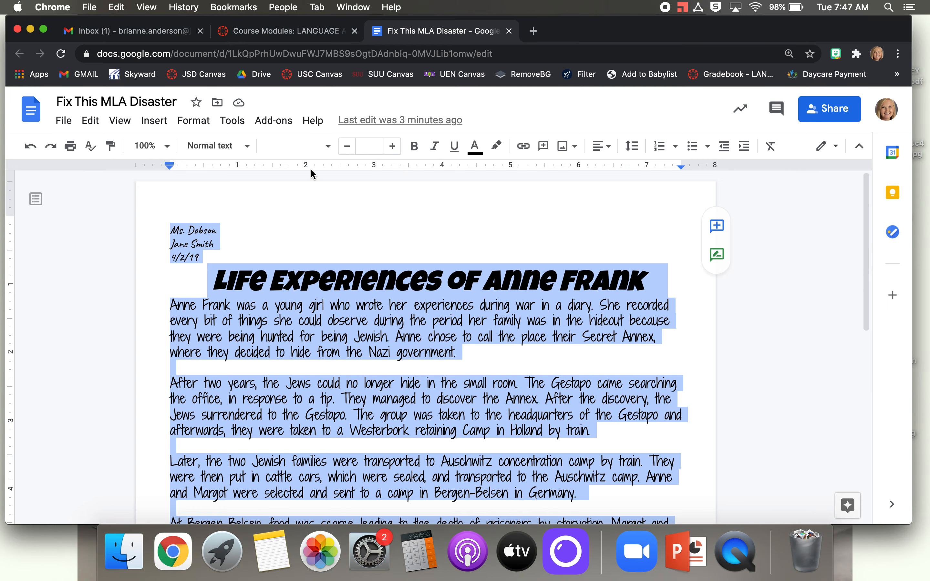
pyautogui.click(297, 147)
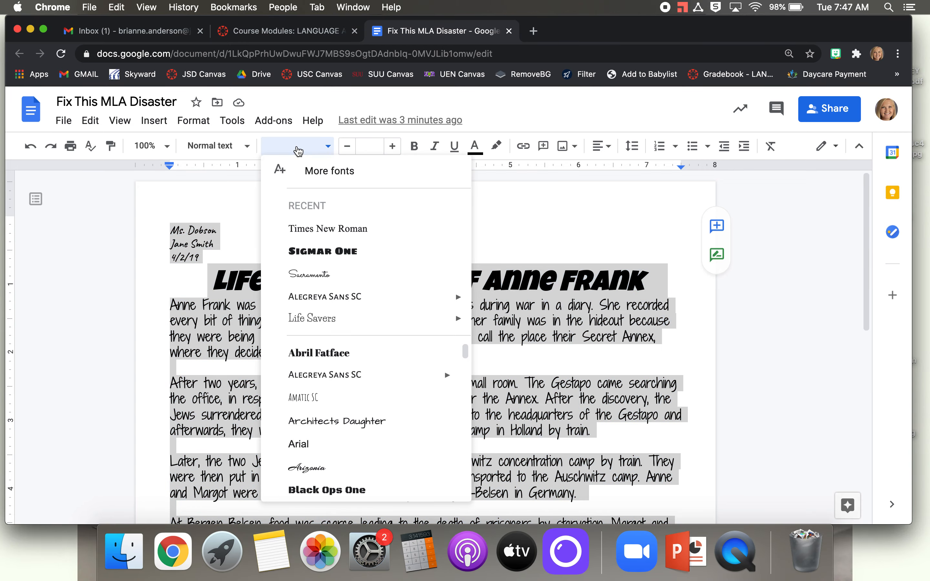
pyautogui.scroll(-15, 368, 402)
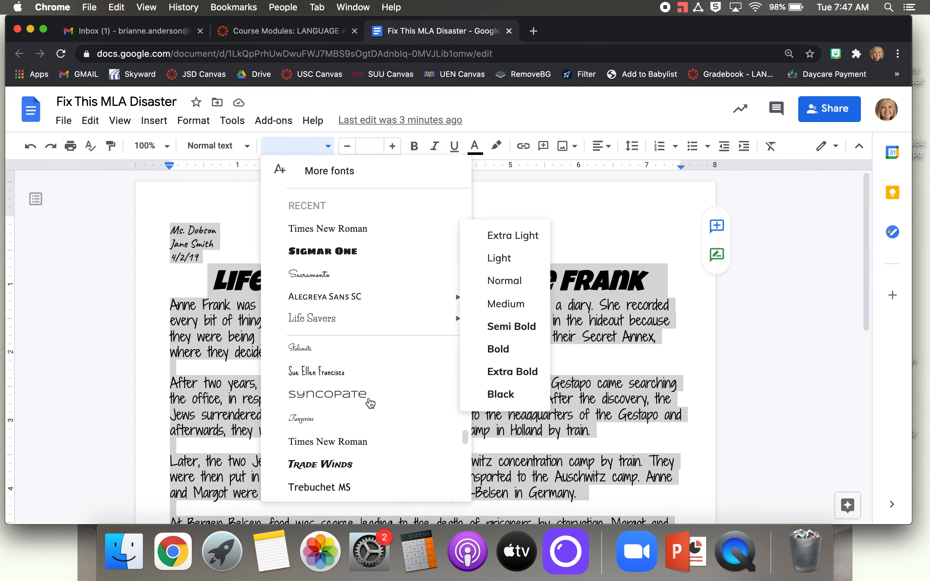
pyautogui.scroll(2, 370, 402)
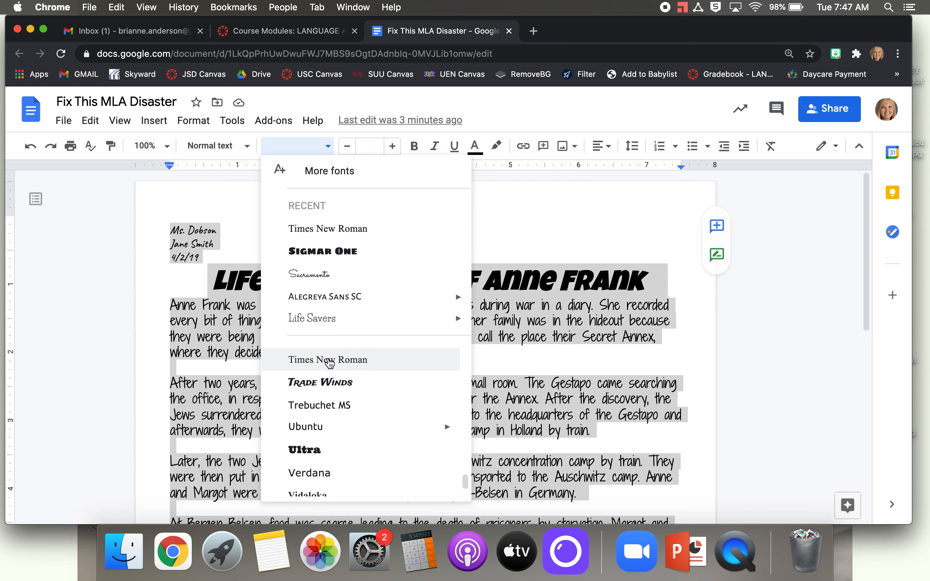
pyautogui.click(329, 360)
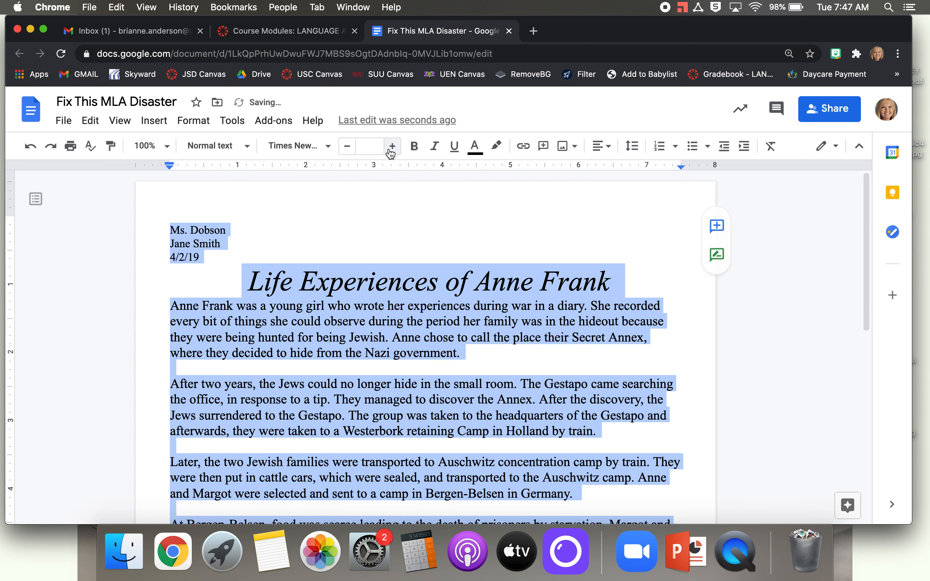
pyautogui.click(368, 145)
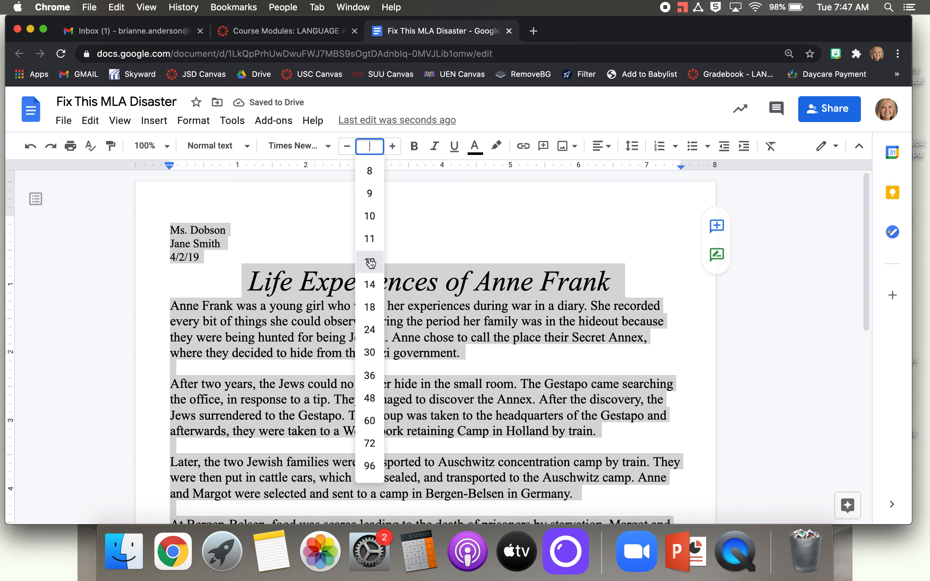
pyautogui.click(370, 260)
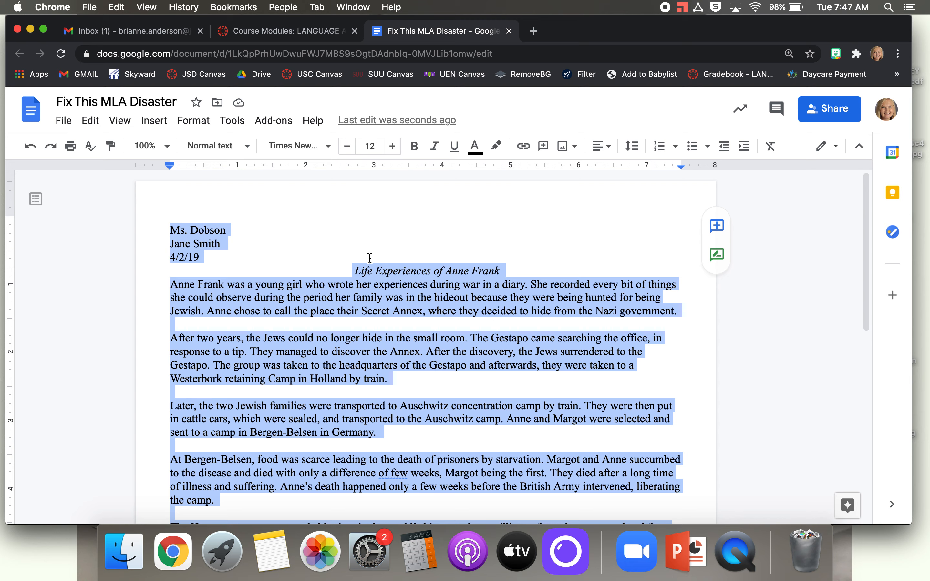
# Step: Remove the italics from the title "Life Experiences of Anne Frank"
pyautogui.click(373, 273)
pyautogui.click(342, 272)
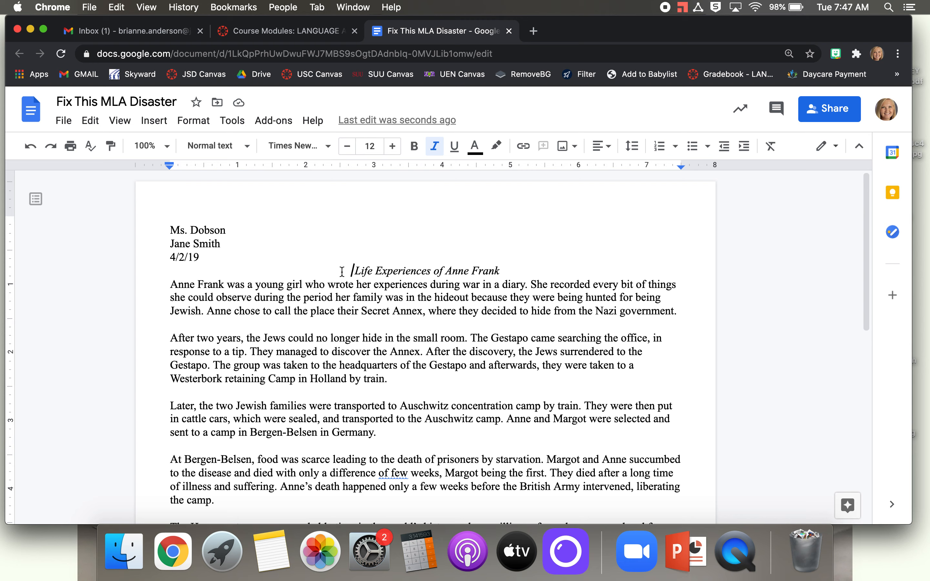
pyautogui.moveTo(352, 272); pyautogui.dragTo(530, 266)
pyautogui.press('super+i')
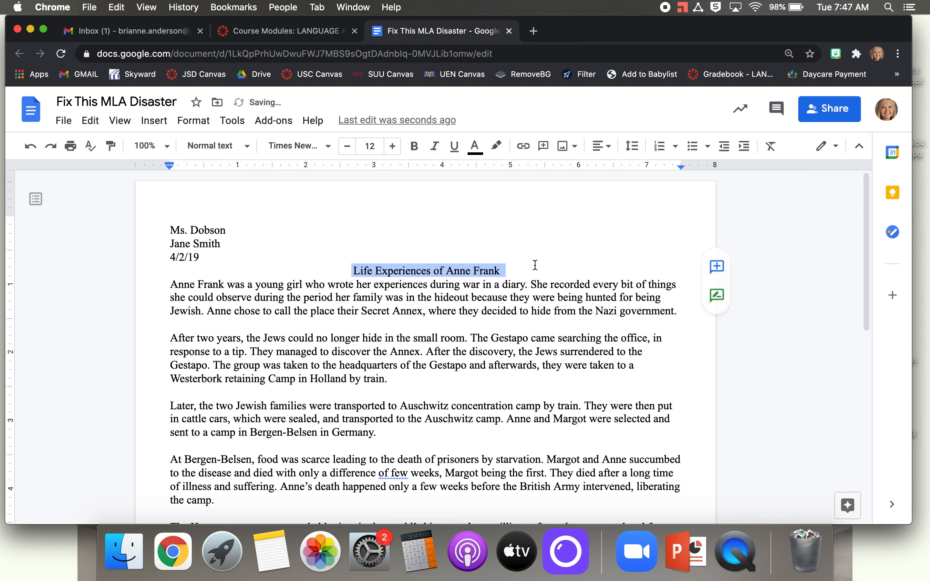
pyautogui.click(508, 269)
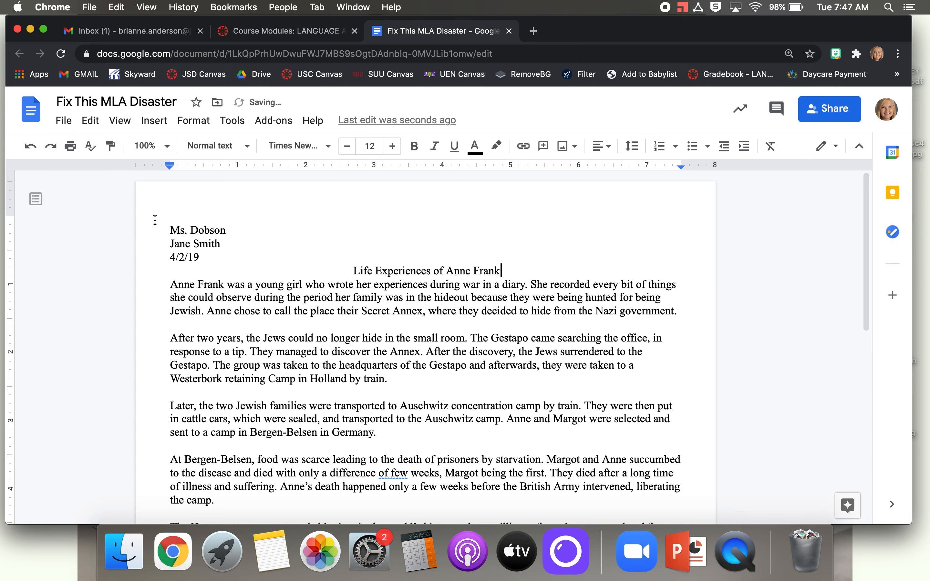
# Step: Set the document's top, bottom, left and right page margins to 1 inch
pyautogui.scroll(-5, 156, 221)
pyautogui.scroll(5, 155, 222)
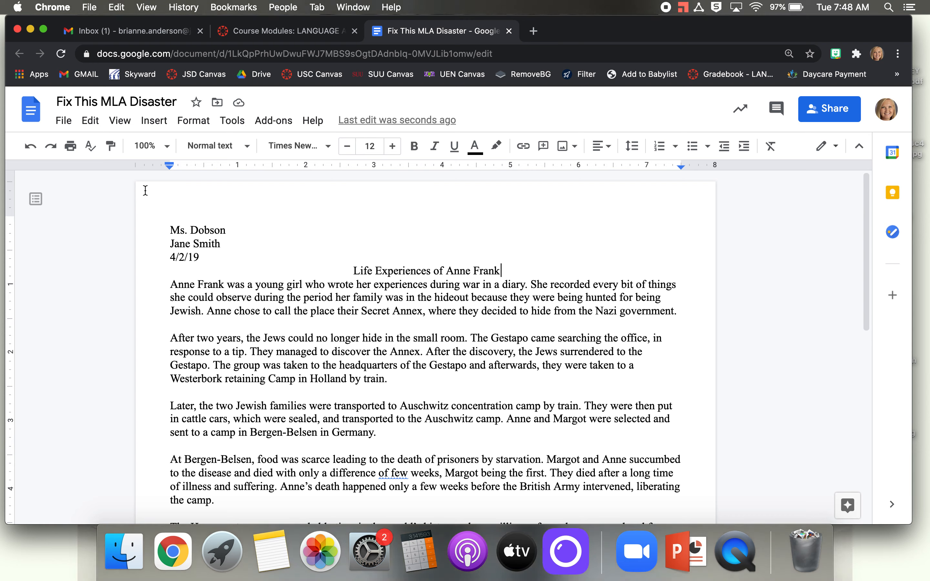
pyautogui.click(67, 126)
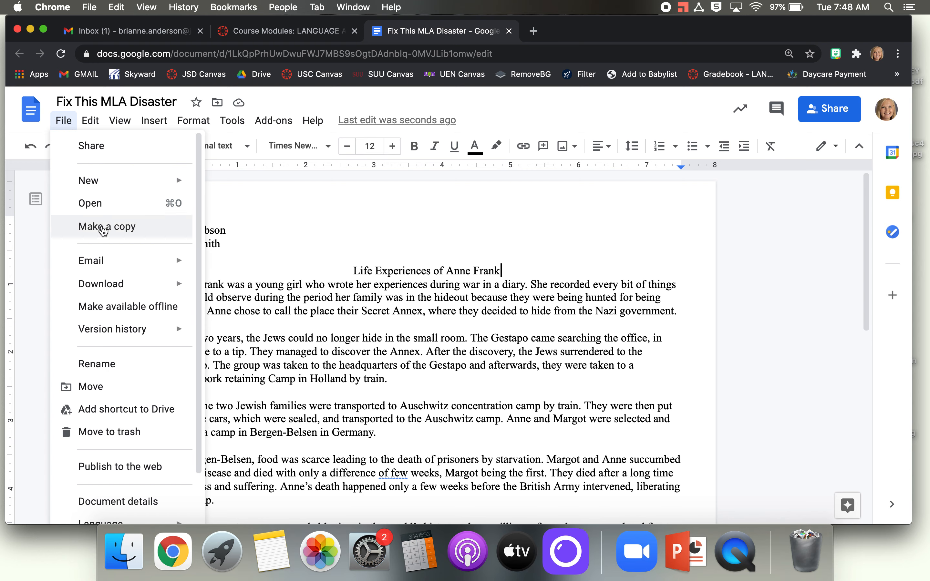
pyautogui.scroll(-3, 100, 250)
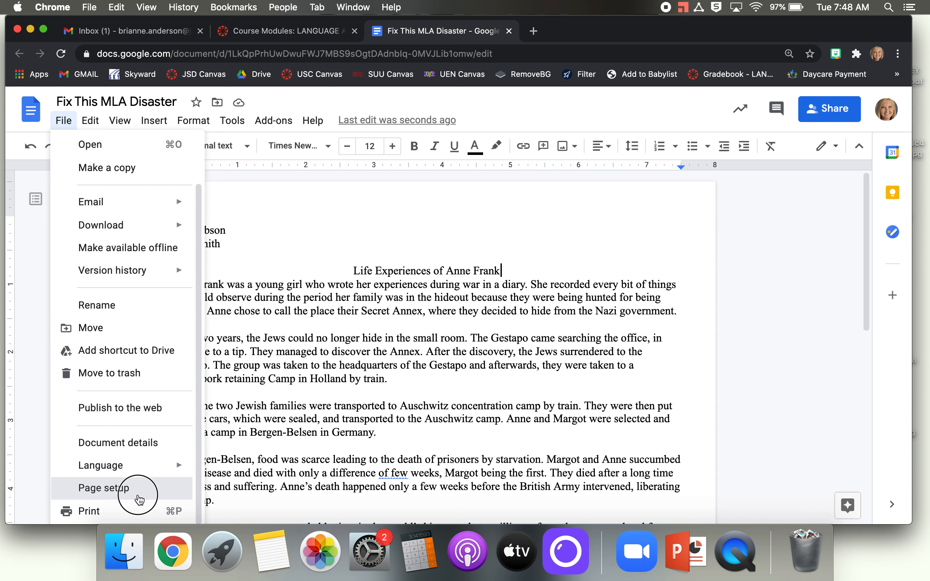
pyautogui.click(139, 495)
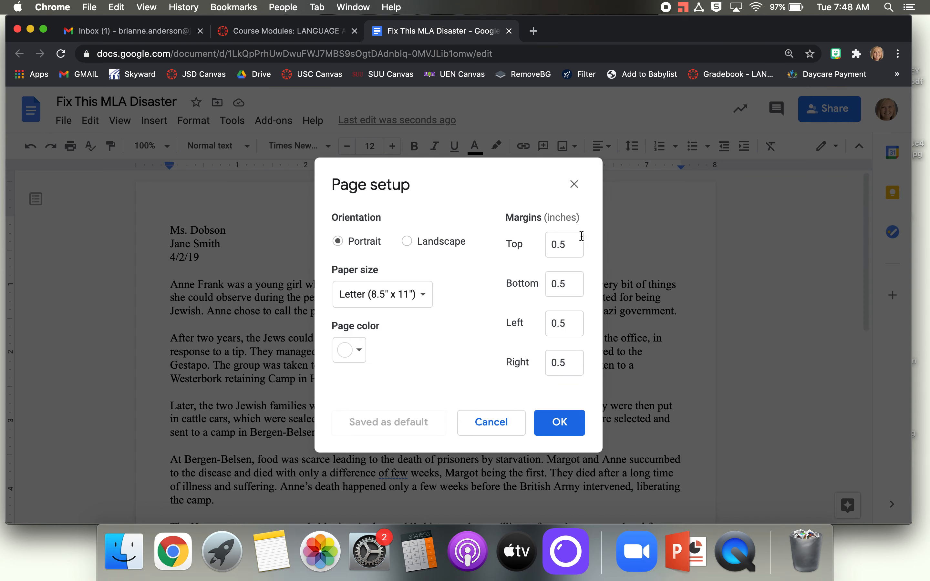
pyautogui.click(572, 248)
pyautogui.write('1')
pyautogui.click(569, 283)
pyautogui.write('1')
pyautogui.click(576, 322)
pyautogui.write('1')
pyautogui.click(566, 363)
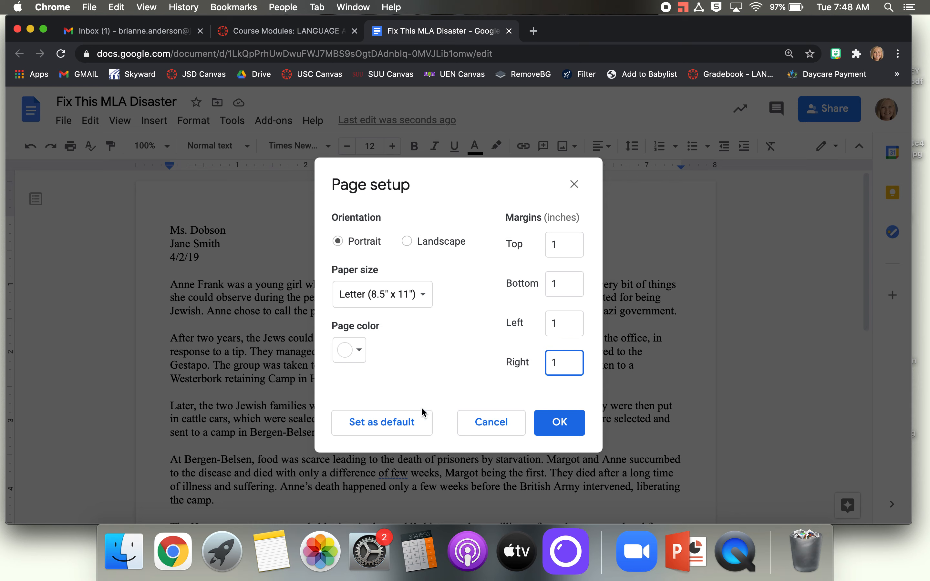
pyautogui.click(560, 422)
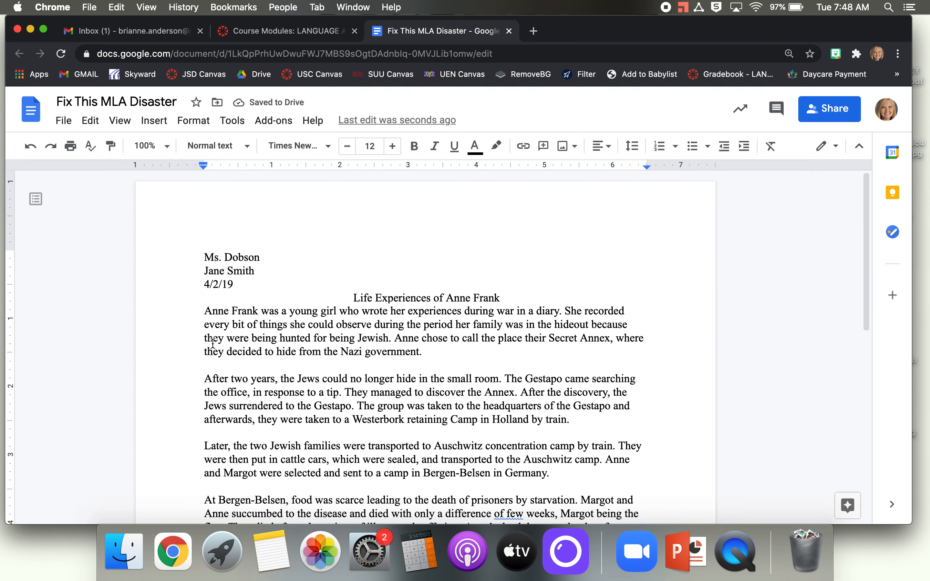
# Step: Indent the first line of the first three body paragraphs by one tab stop
pyautogui.scroll(-2, 218, 296)
pyautogui.scroll(-3, 218, 296)
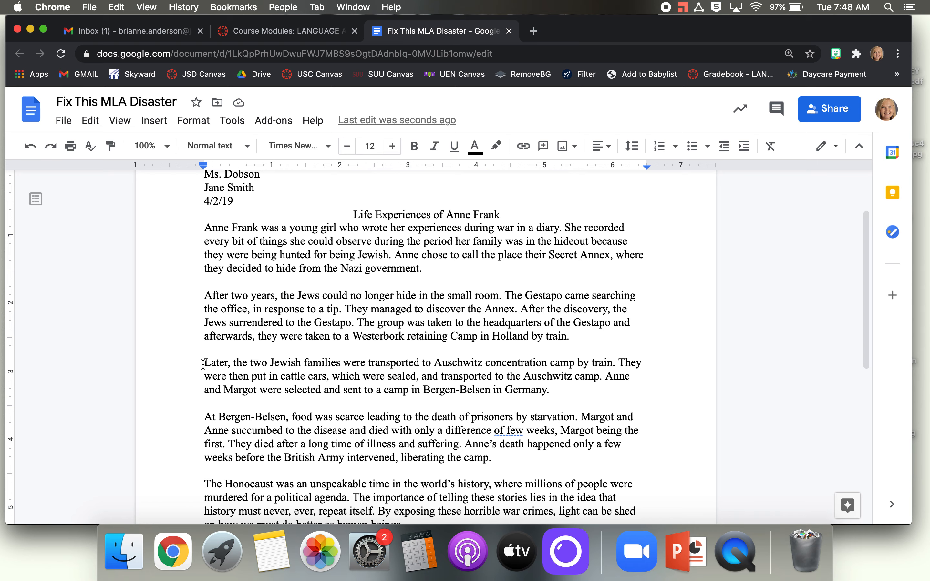
pyautogui.scroll(-6, 204, 361)
pyautogui.scroll(8, 206, 367)
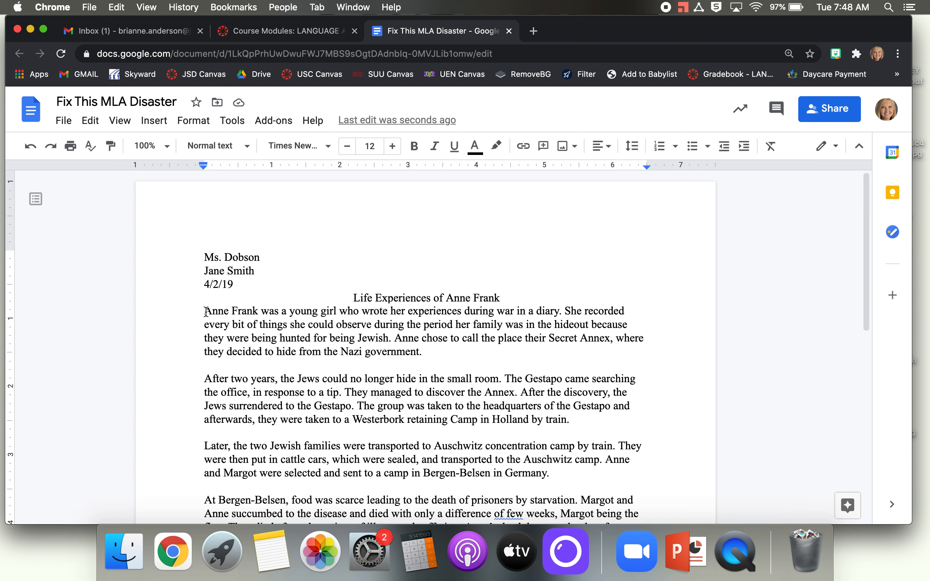
pyautogui.click(206, 312)
pyautogui.press('Tab')
pyautogui.click(204, 379)
pyautogui.press('Tab')
pyautogui.click(201, 446)
pyautogui.press('Tab')
# Step: Indent the first line of the last two body paragraphs, starting "At Bergen-Belsen" and "The Honocaust", by one tab stop
pyautogui.scroll(-1, 201, 445)
pyautogui.scroll(-3, 205, 442)
pyautogui.click(204, 436)
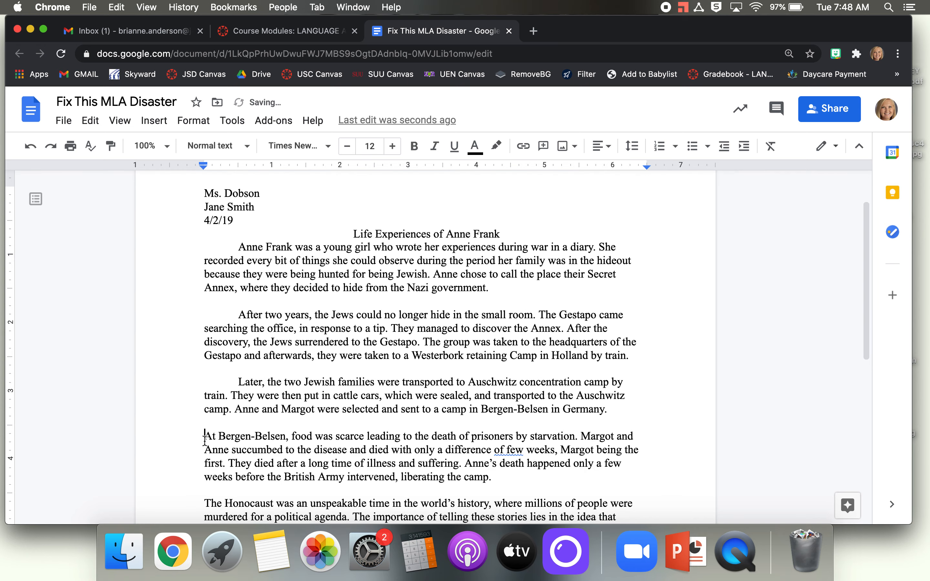
pyautogui.press('Tab')
pyautogui.scroll(-3, 212, 448)
pyautogui.click(206, 452)
pyautogui.press('Tab')
# Step: Delete the blank lines between all five body paragraphs of the essay
pyautogui.scroll(5, 201, 430)
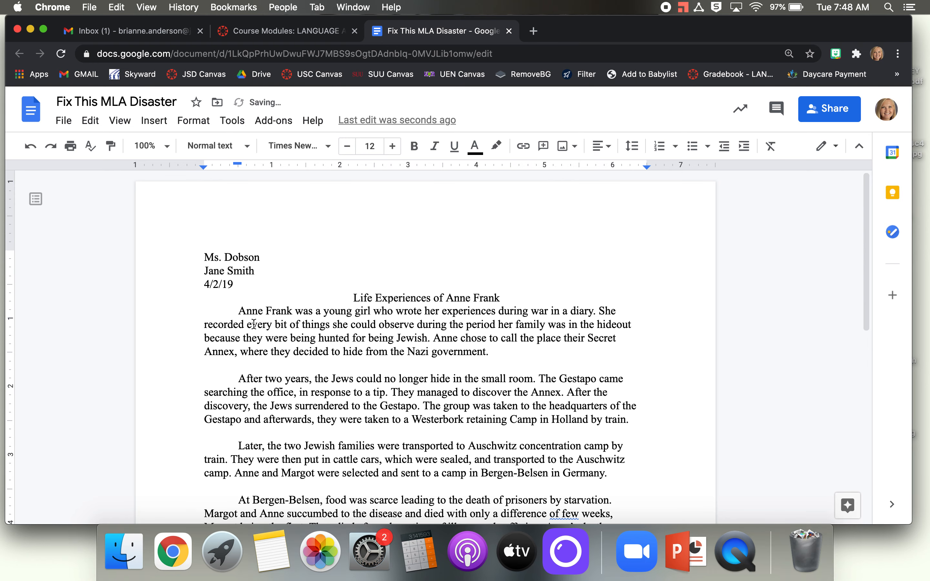
pyautogui.click(384, 368)
pyautogui.press('BackSpace')
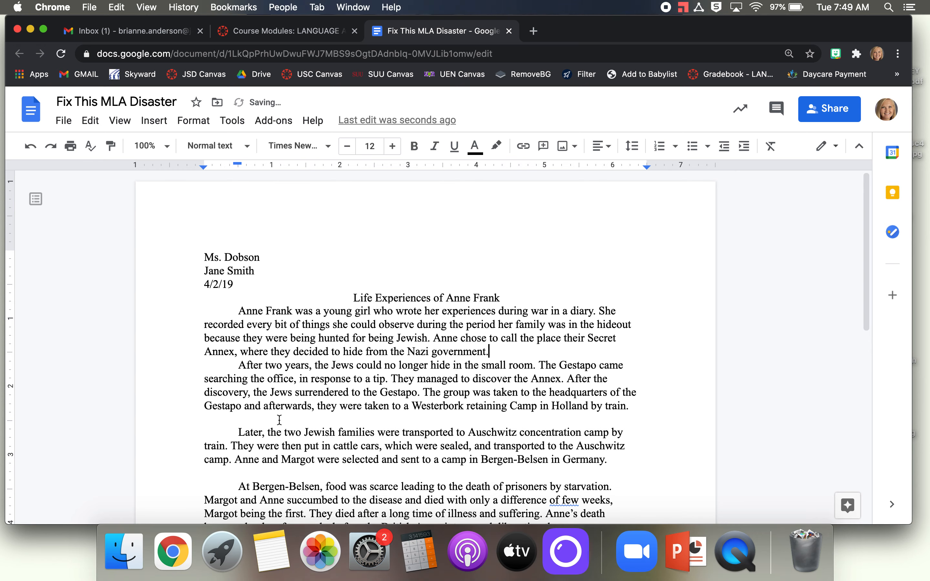
pyautogui.click(263, 422)
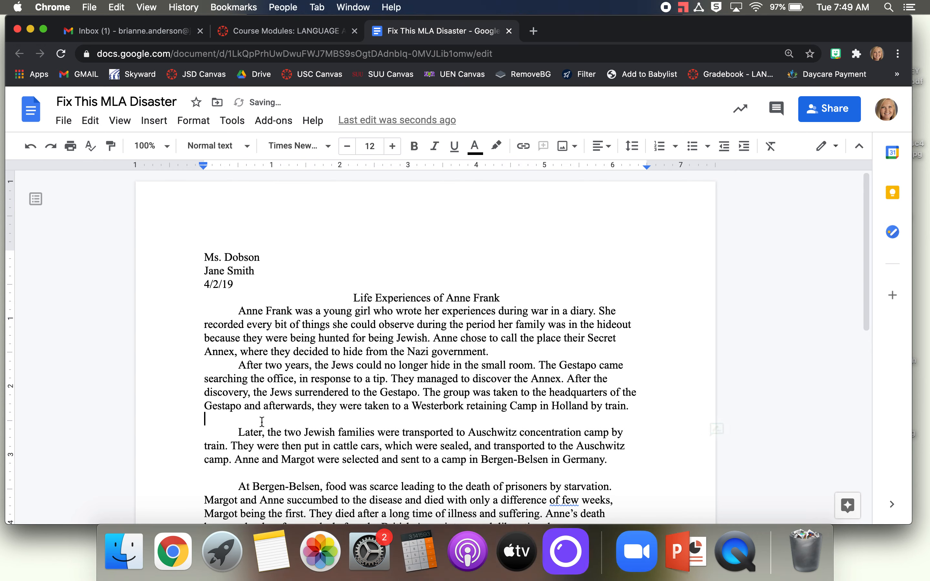
pyautogui.press('BackSpace')
pyautogui.scroll(-5, 225, 339)
pyautogui.click(250, 352)
pyautogui.press('BackSpace')
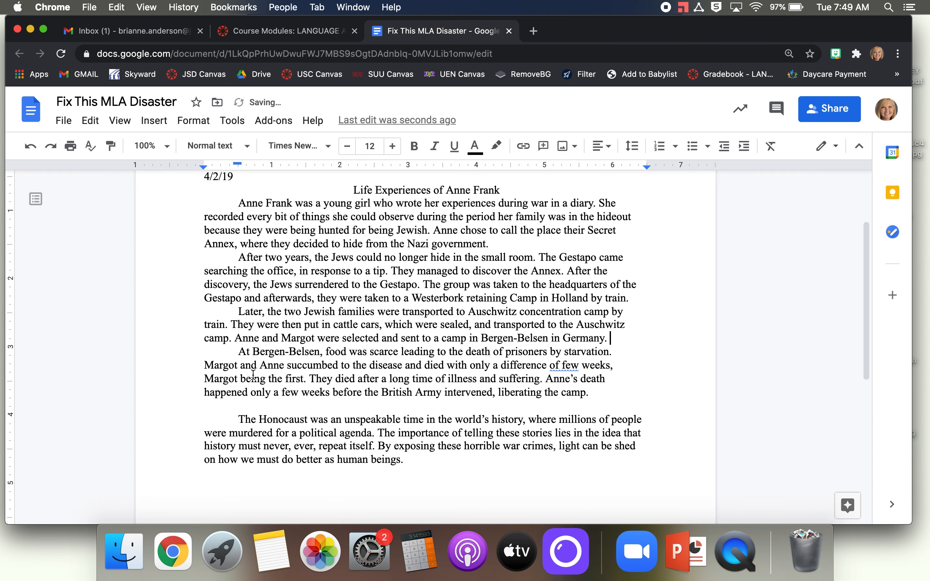
pyautogui.click(257, 407)
pyautogui.press('BackSpace')
# Step: Apply double line spacing to the whole essay, from the heading lines through the last paragraph
pyautogui.scroll(3, 261, 401)
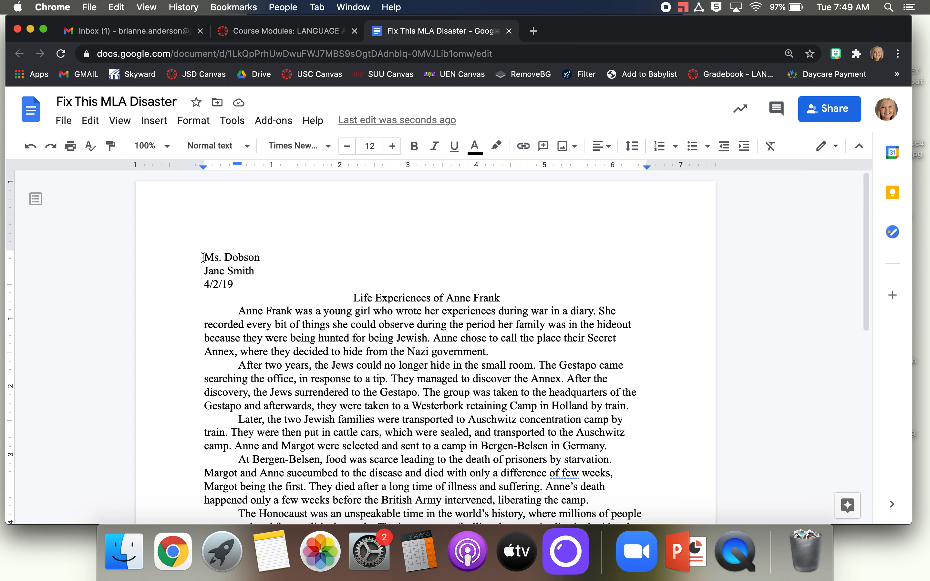
pyautogui.moveTo(204, 257); pyautogui.dragTo(495, 575)
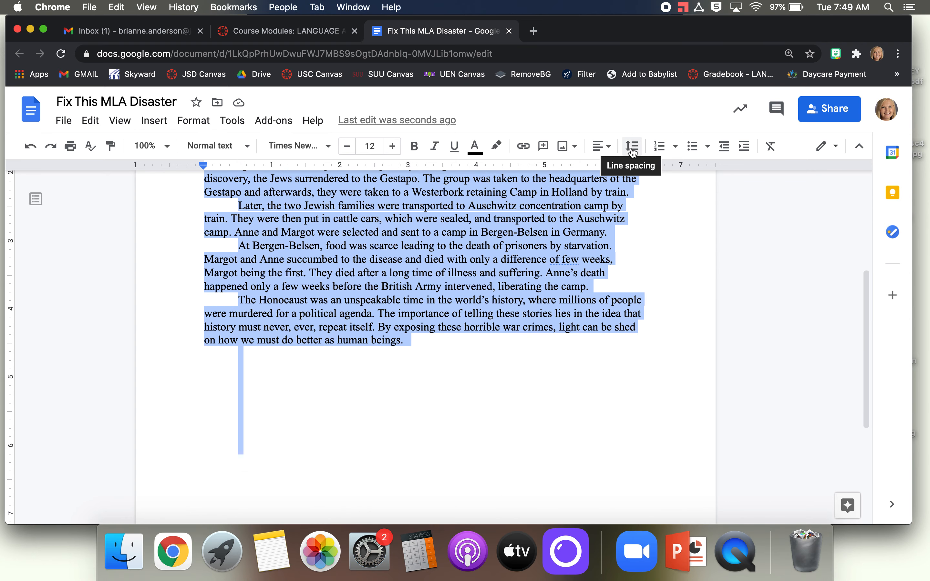
pyautogui.scroll(5, 388, 337)
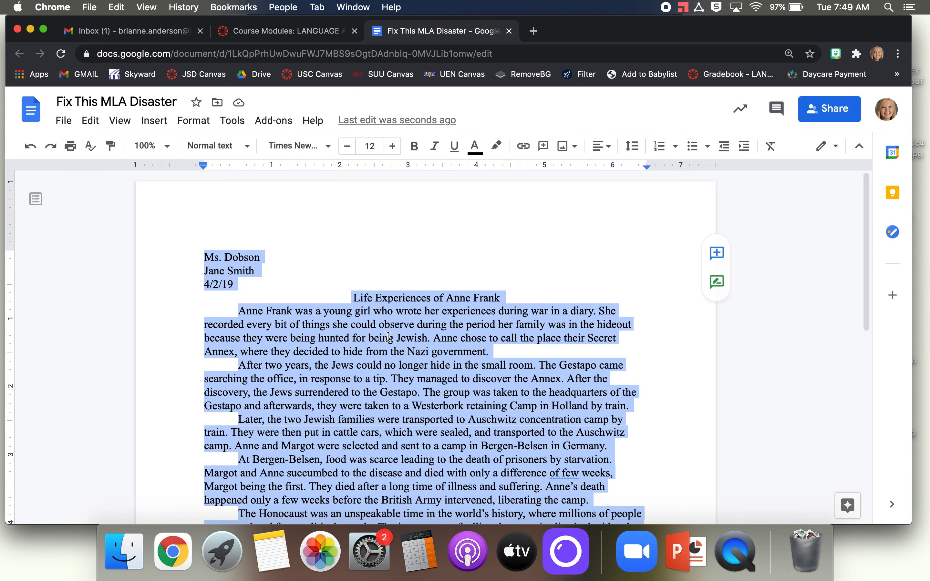
pyautogui.scroll(-3, 388, 337)
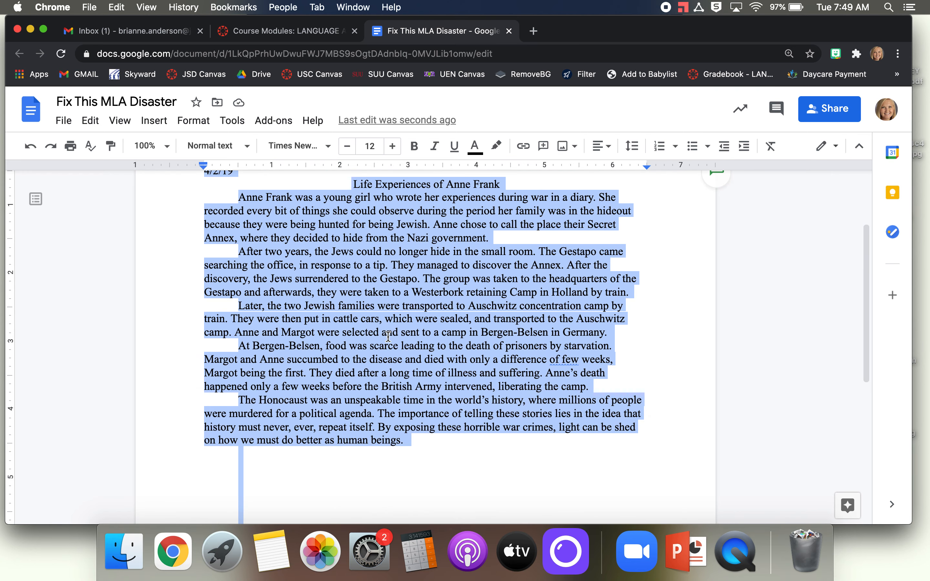
pyautogui.scroll(2, 219, 262)
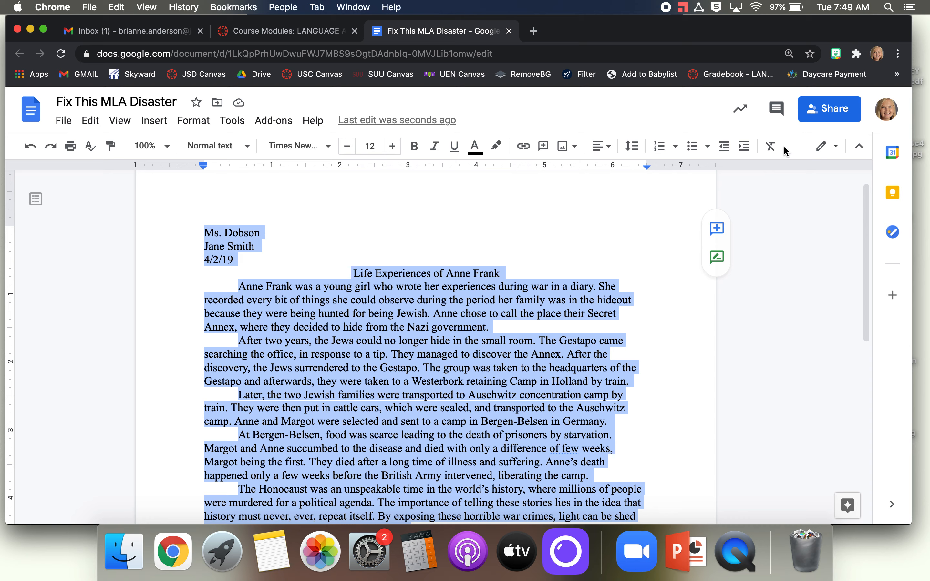
pyautogui.click(633, 151)
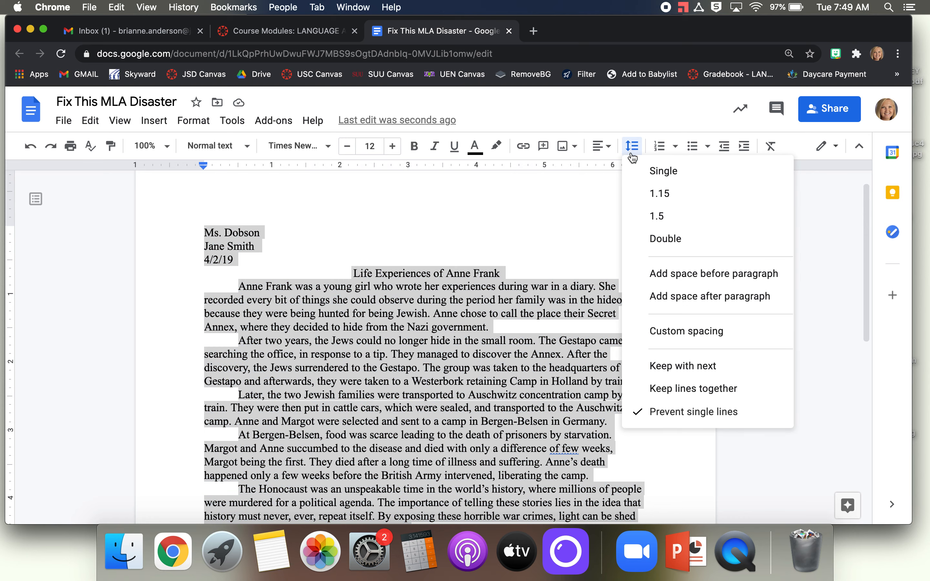
pyautogui.click(655, 240)
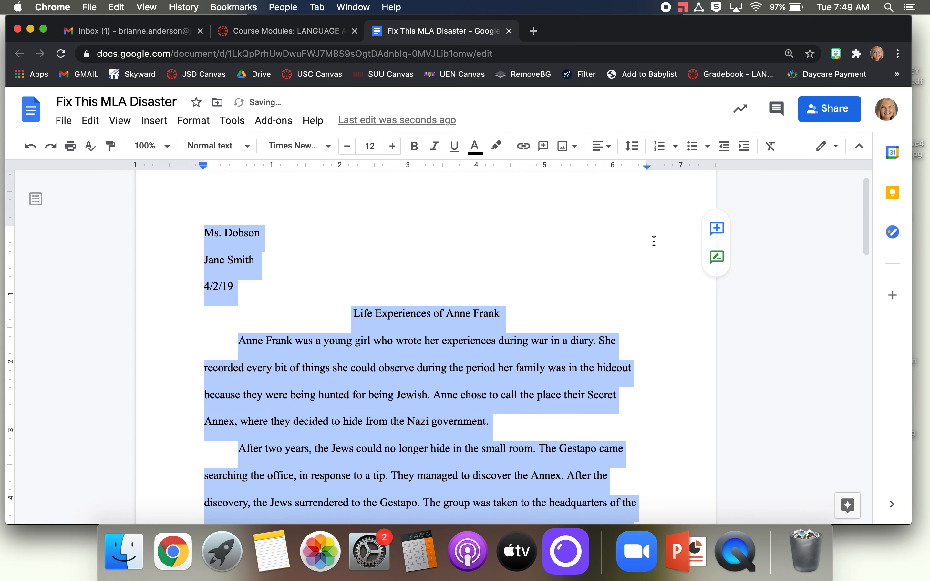
pyautogui.click(623, 272)
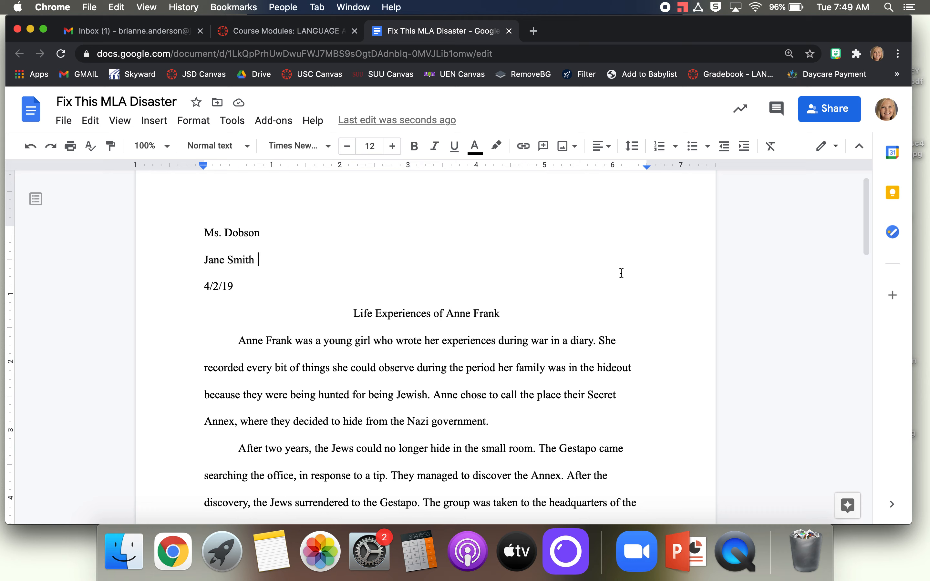
# Step: Check the line spacing option applied to the heading lines and look through the essay's spacing
pyautogui.click(632, 146)
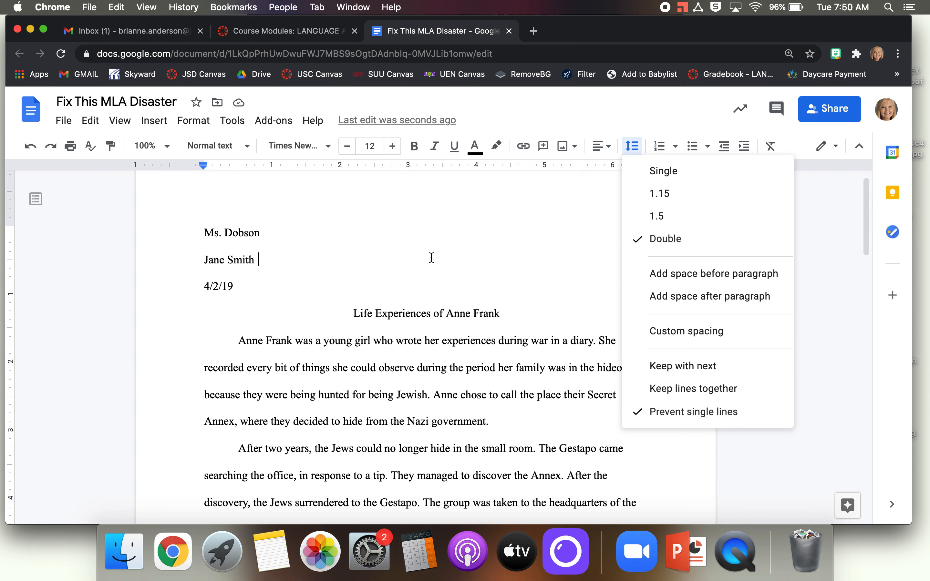
pyautogui.click(327, 283)
pyautogui.scroll(-3, 330, 283)
pyautogui.scroll(-5, 328, 282)
pyautogui.scroll(10, 327, 282)
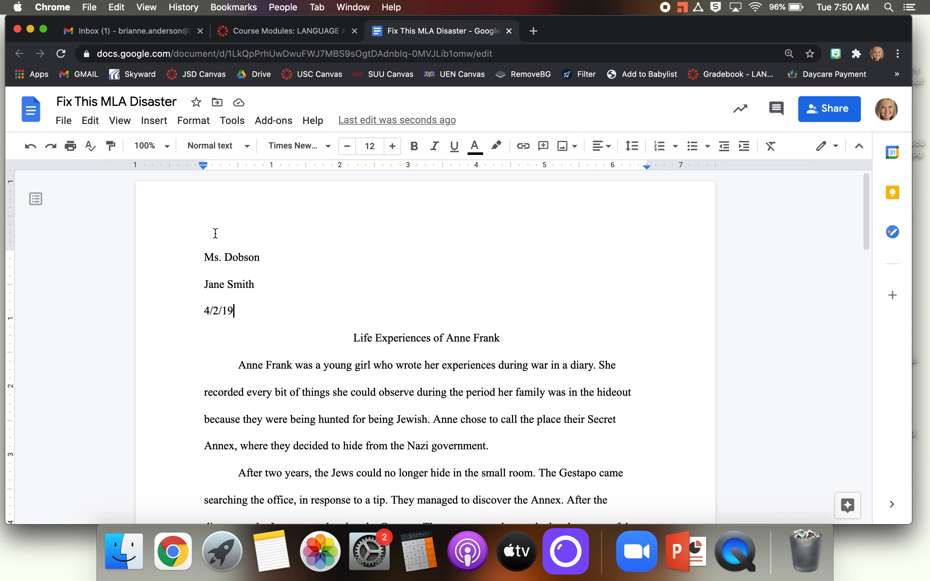
# Step: Replace the first heading line with the student's full name and the second with the teacher's title and surname
pyautogui.moveTo(261, 258); pyautogui.dragTo(197, 260)
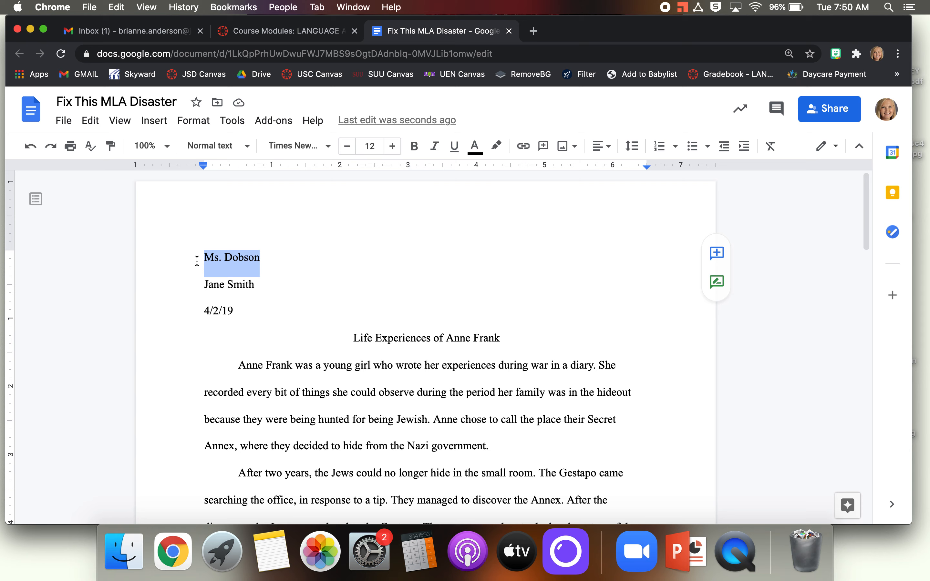
pyautogui.write('Jane Smith')
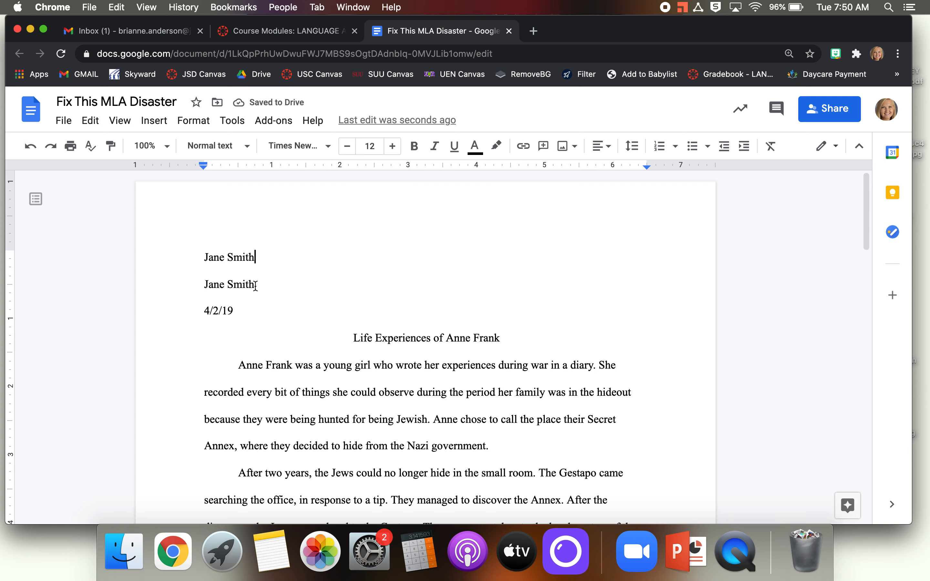
pyautogui.moveTo(246, 285); pyautogui.dragTo(192, 284)
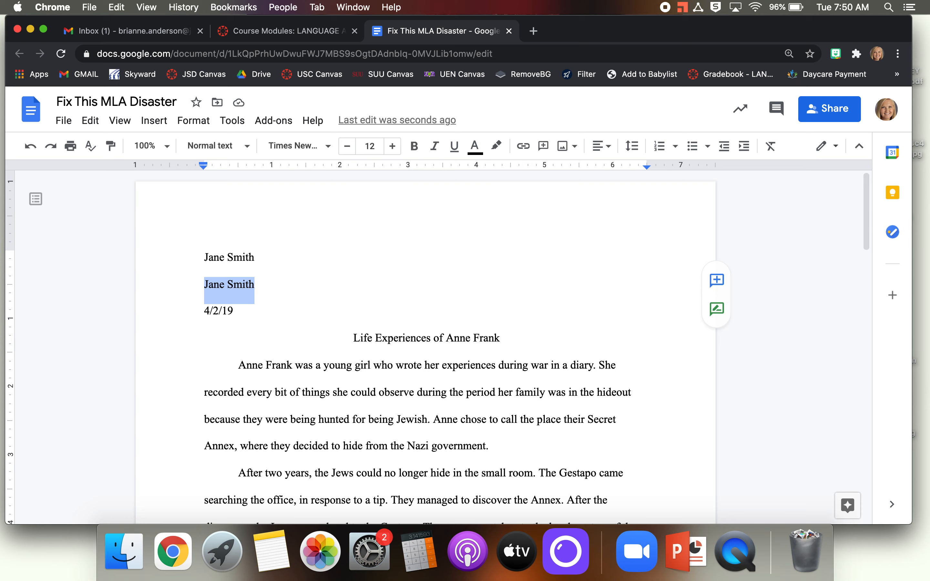
pyautogui.write('Mrs. Anderson')
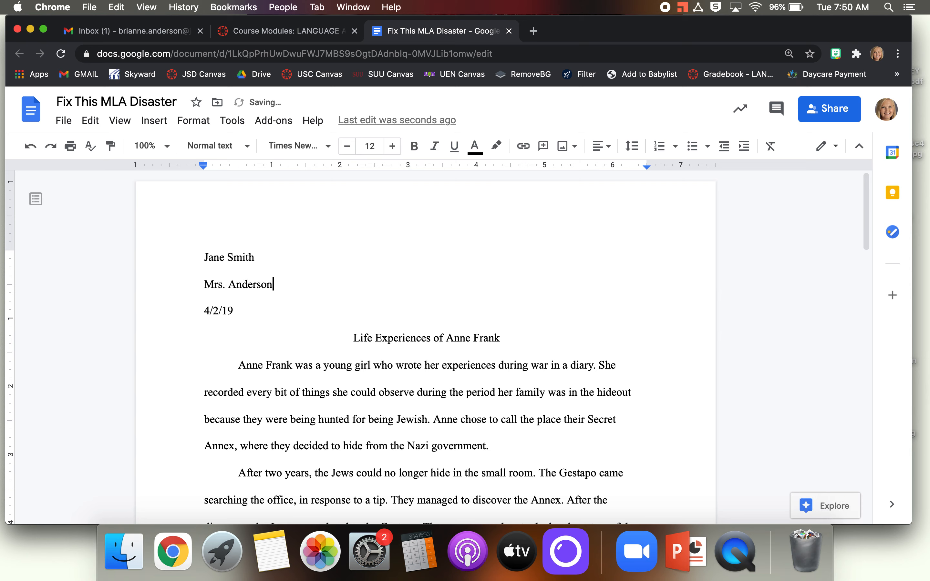
# Step: Replace the date in the third heading line with "1st Period" and add a new line below it
pyautogui.moveTo(233, 311); pyautogui.dragTo(192, 311)
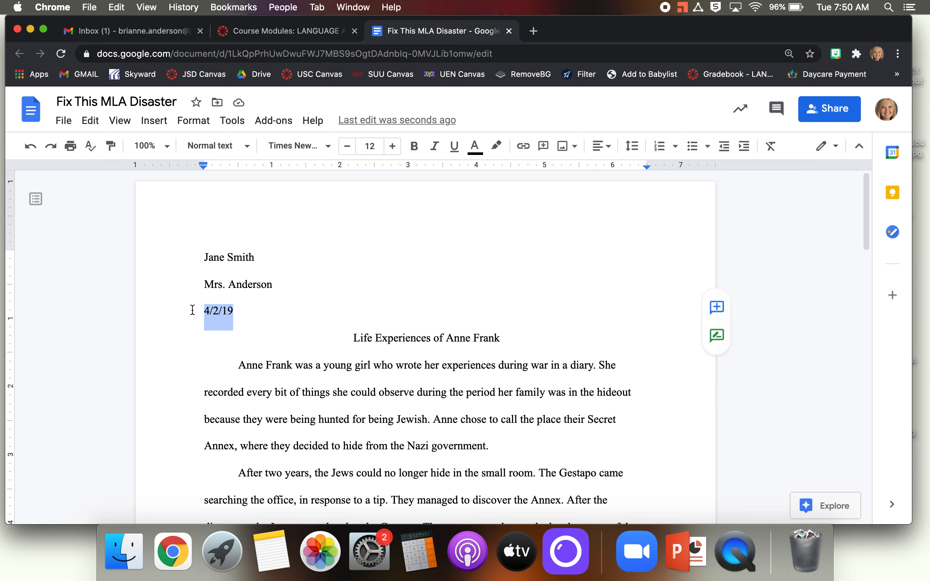
pyautogui.write('1st Period')
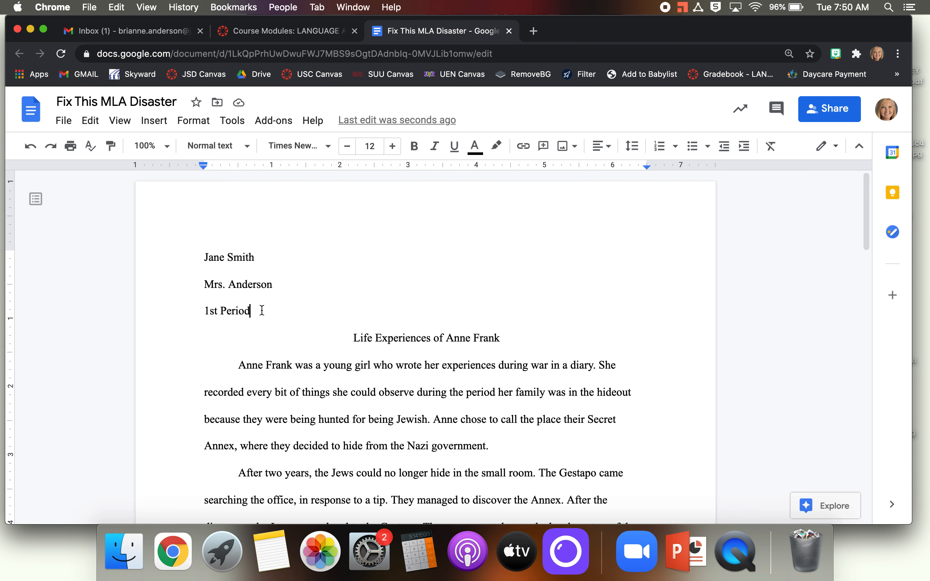
pyautogui.press('Return')
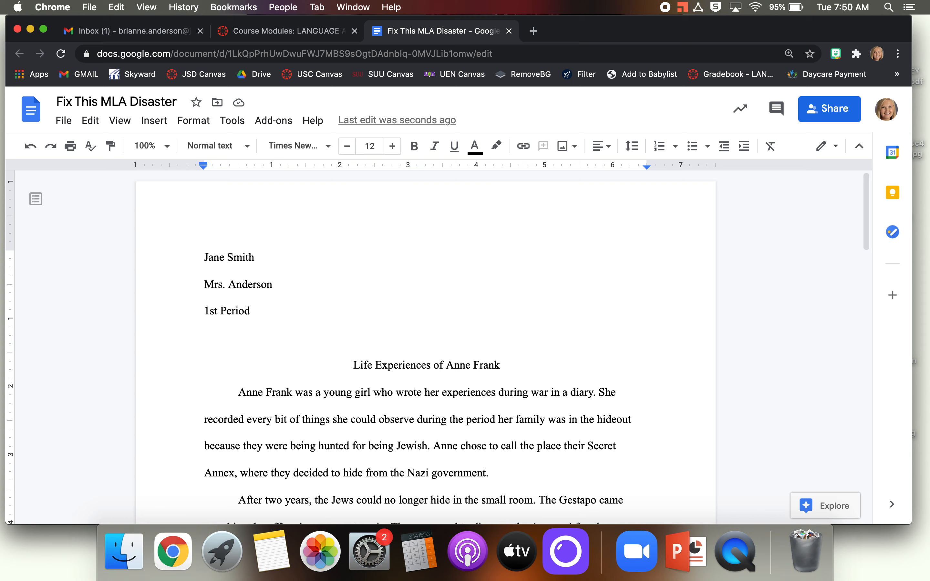
pyautogui.write('1/5/2020')
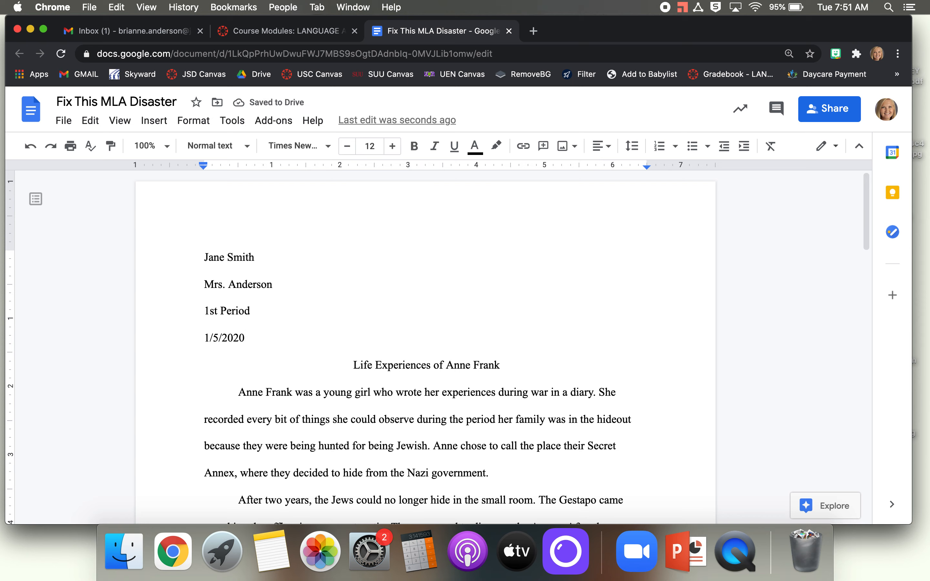
pyautogui.press('BackSpace')
pyautogui.press('BackSpace')
pyautogui.press('BackSpace')
pyautogui.press('BackSpace')
pyautogui.press('BackSpace')
pyautogui.press('BackSpace')
pyautogui.press('BackSpace')
pyautogui.press('BackSpace')
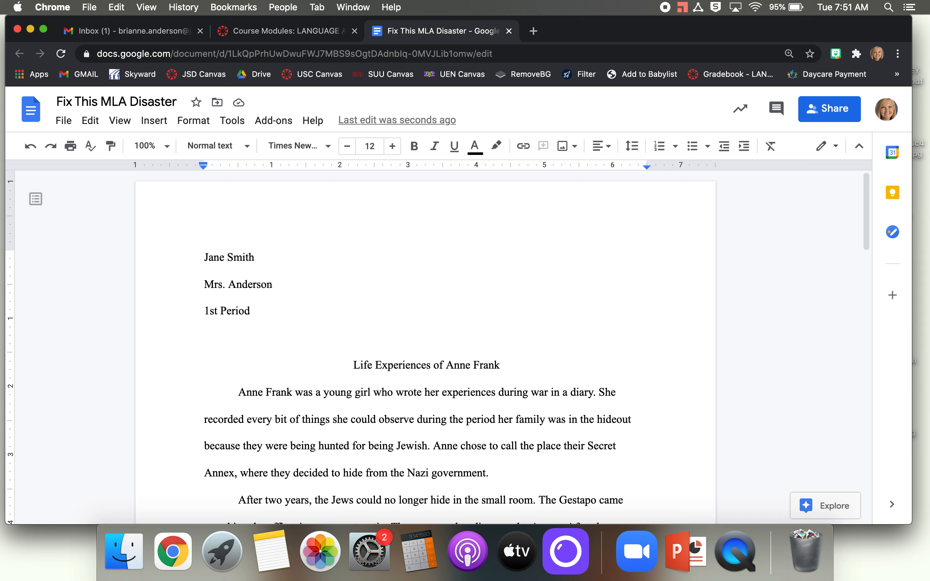
# Step: Enter the date "4 January 2021" as the fourth heading line, directly above the title
pyautogui.write('4 Janaury')
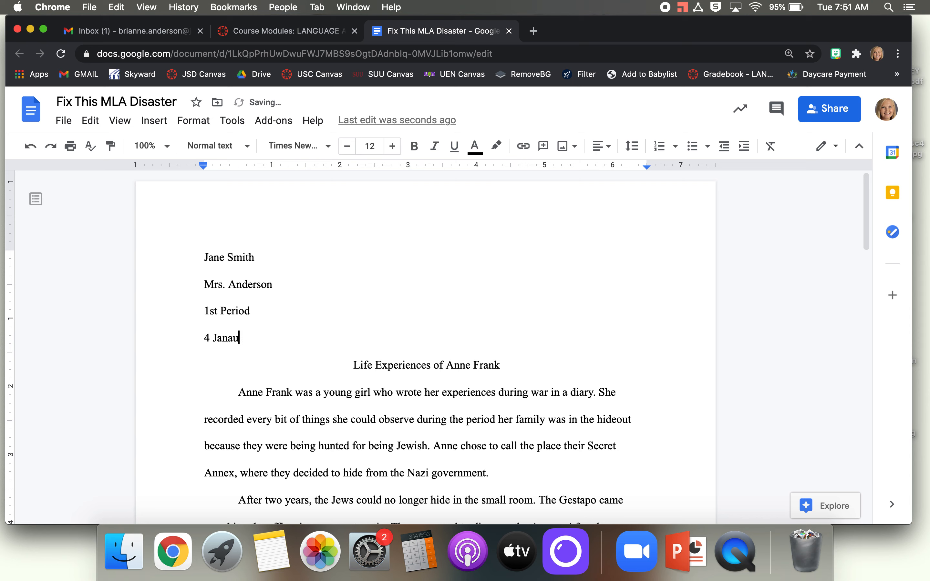
pyautogui.press('BackSpace')
pyautogui.press('BackSpace')
pyautogui.press('BackSpace')
pyautogui.press('BackSpace')
pyautogui.write('uary')
pyautogui.write('2021')
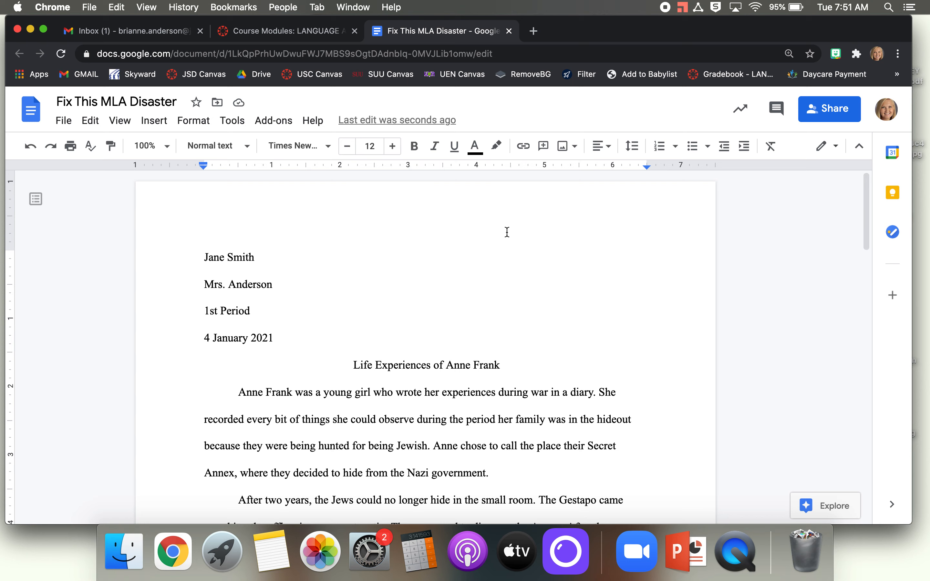
pyautogui.click(479, 207)
pyautogui.doubleClick(479, 207)
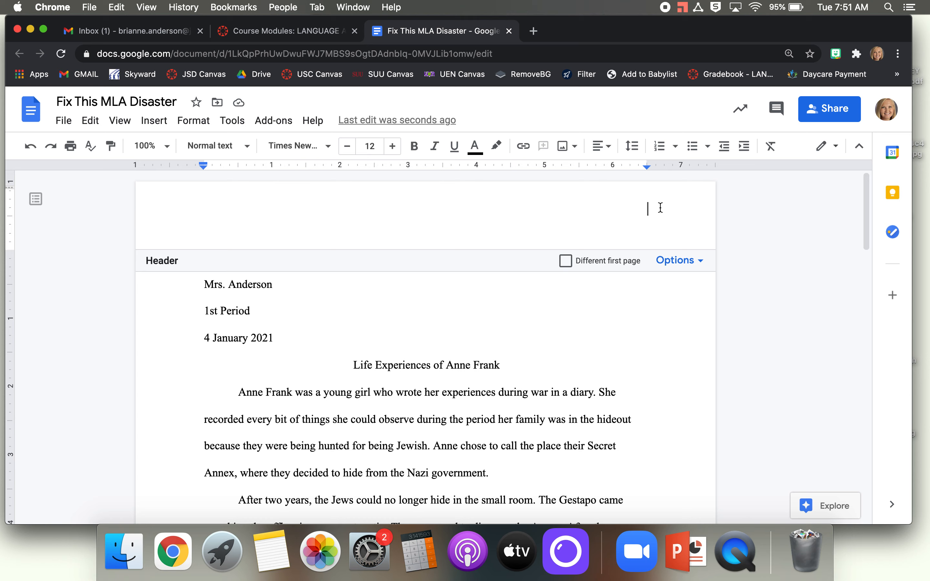
pyautogui.click(691, 393)
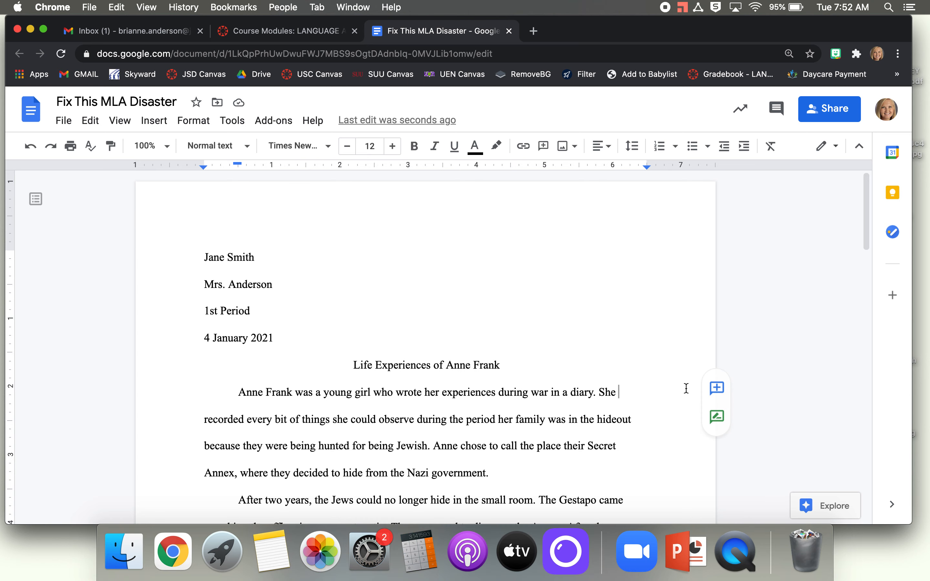
# Step: Insert automatic page numbers in the upper right corner of every page, starting with the first page
pyautogui.click(161, 121)
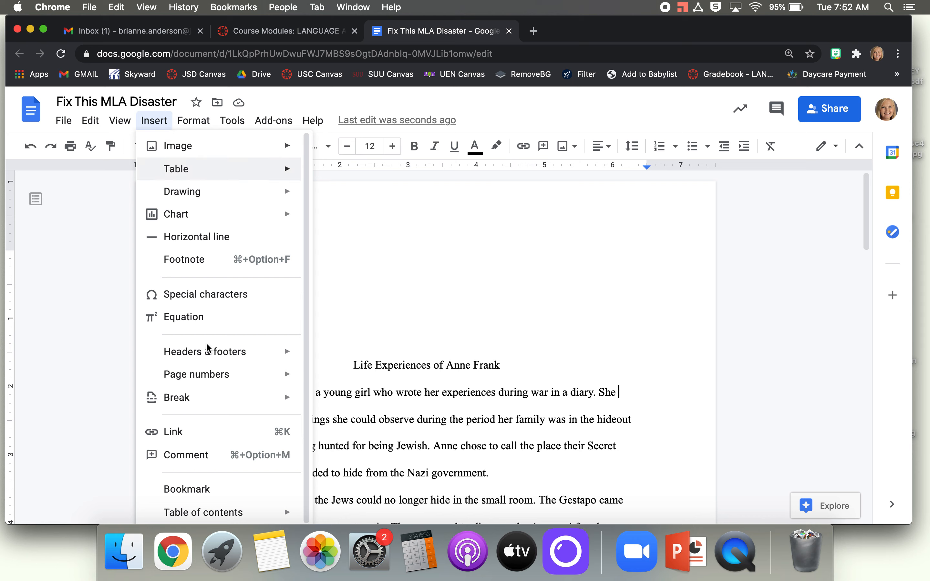
pyautogui.moveTo(212, 378)
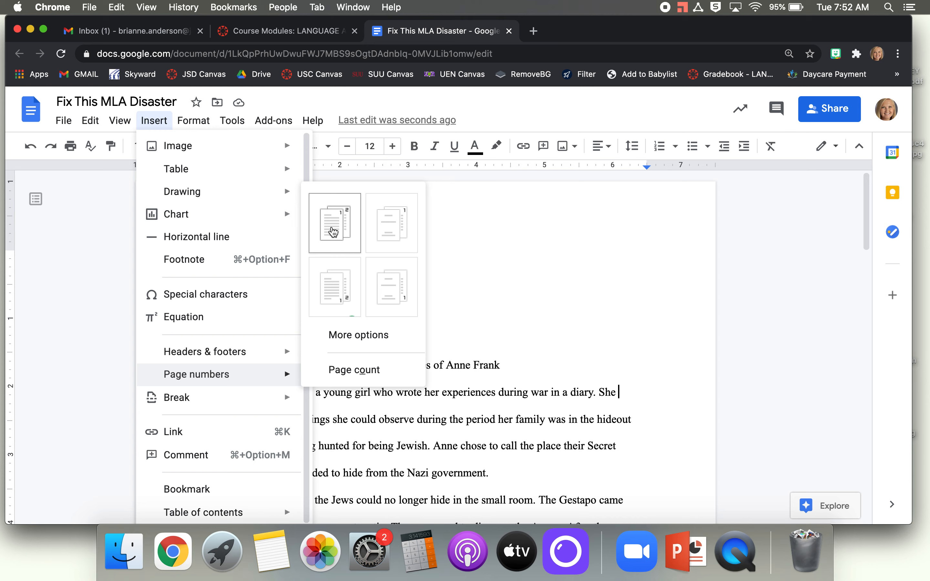
pyautogui.click(334, 232)
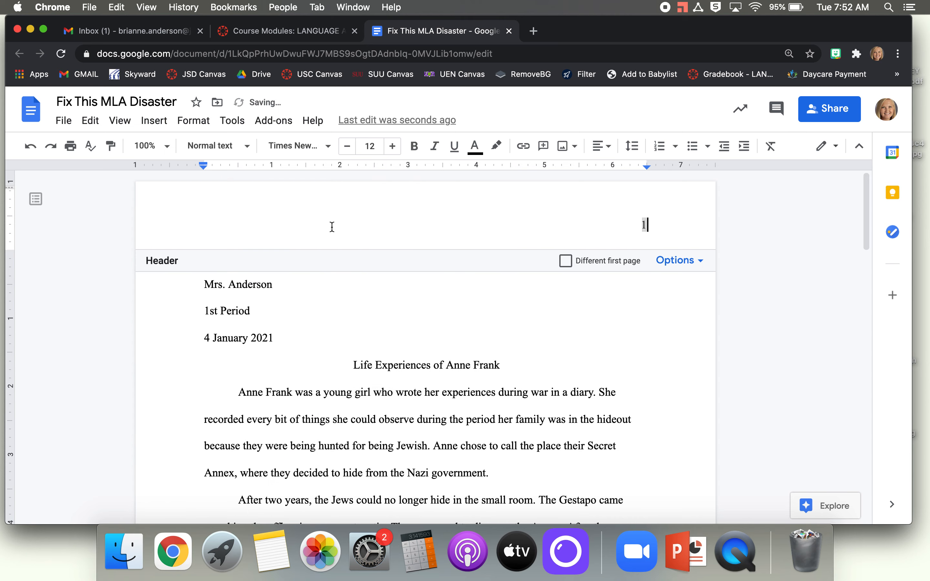
pyautogui.click(643, 391)
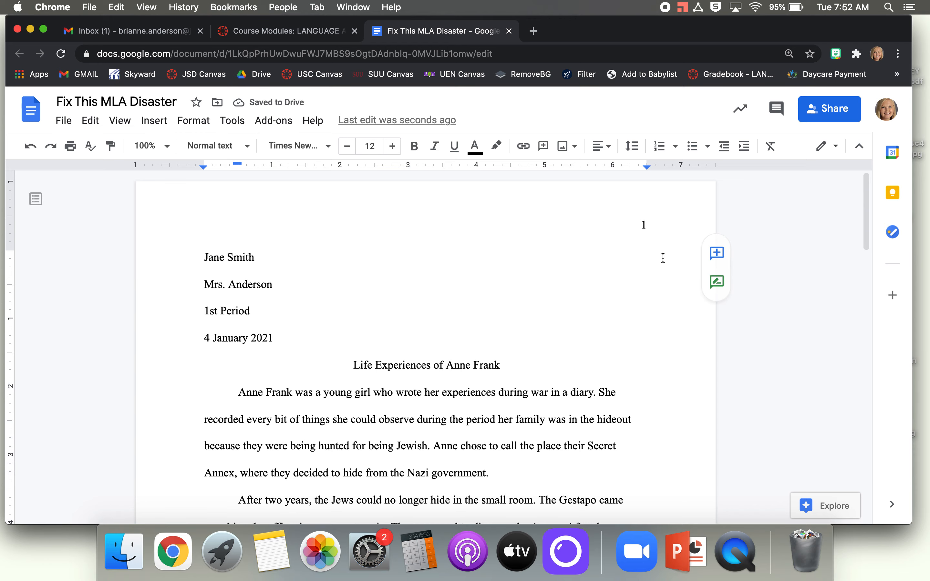
pyautogui.scroll(-15, 663, 258)
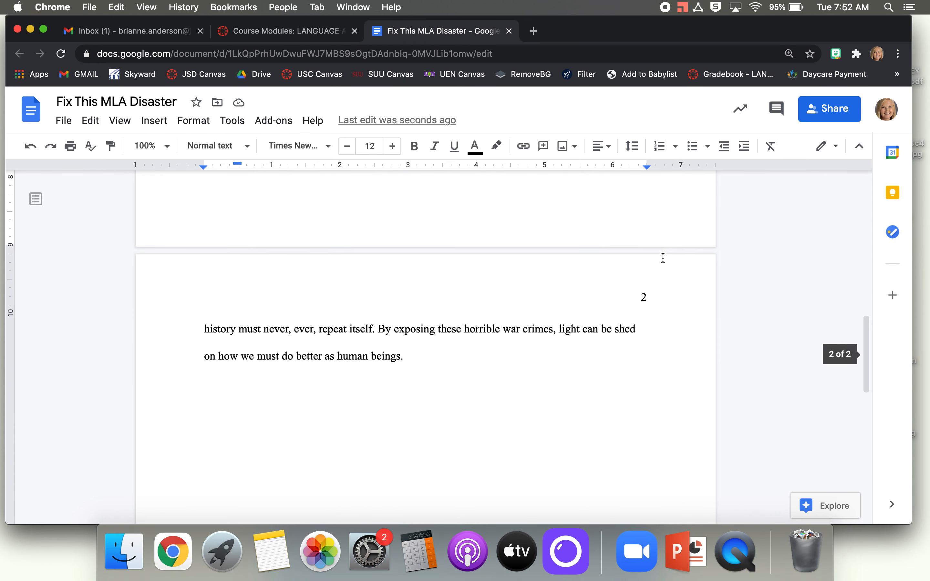
pyautogui.scroll(-10, 682, 275)
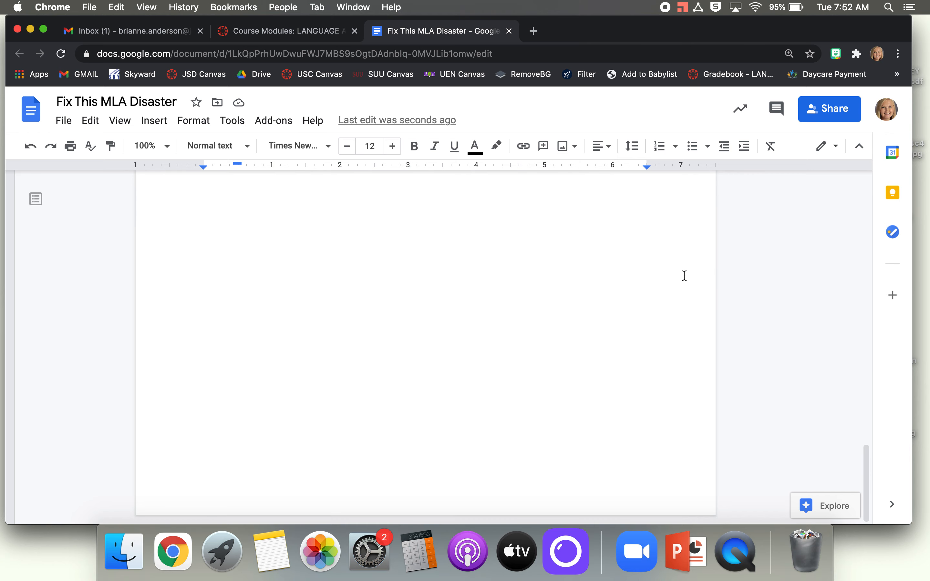
pyautogui.scroll(20, 685, 275)
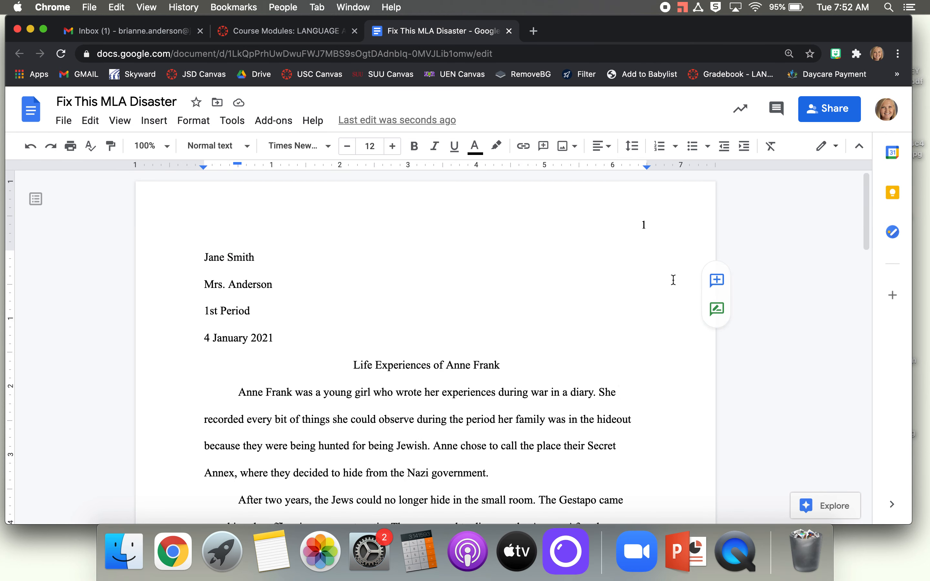
# Step: Add the student's surname and a space in front of the page number in the header
pyautogui.click(633, 222)
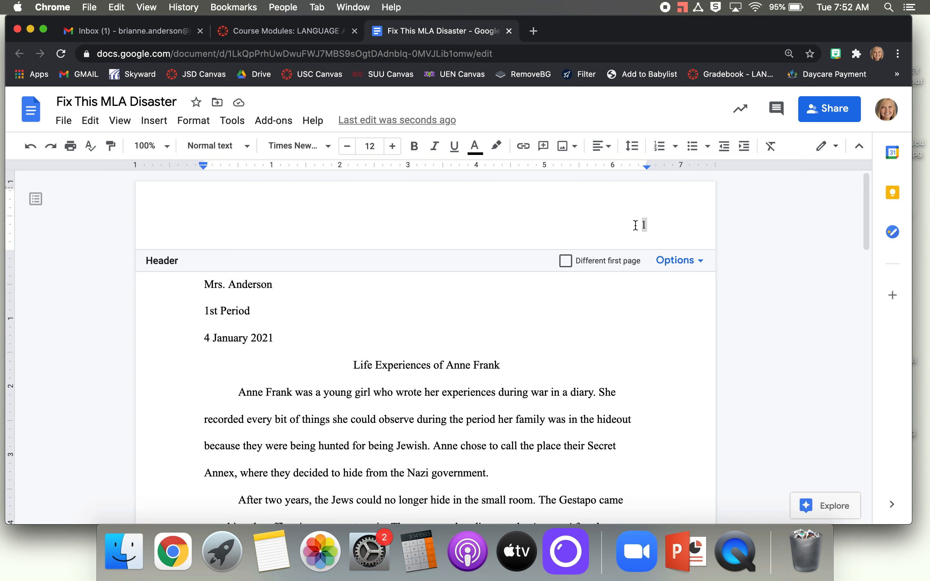
pyautogui.click(457, 357)
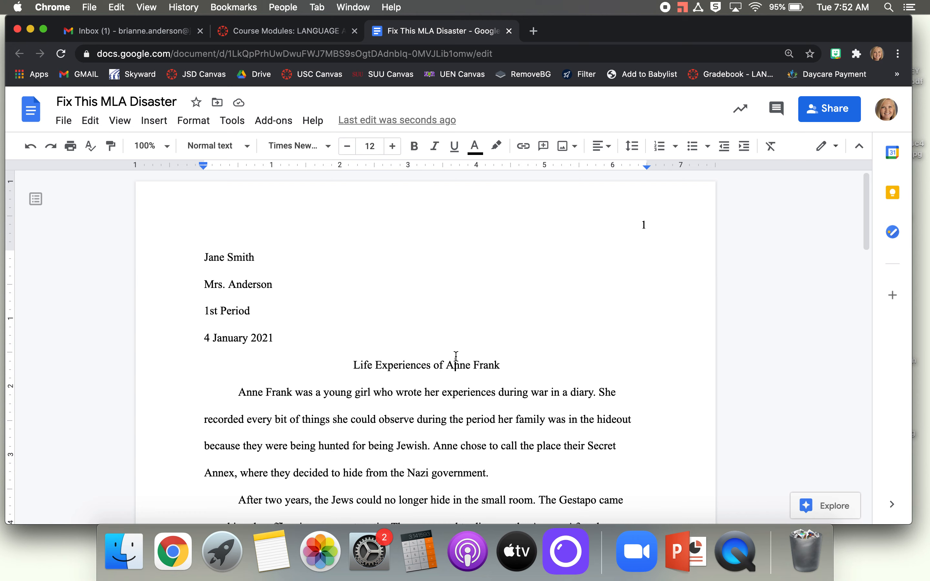
pyautogui.click(607, 224)
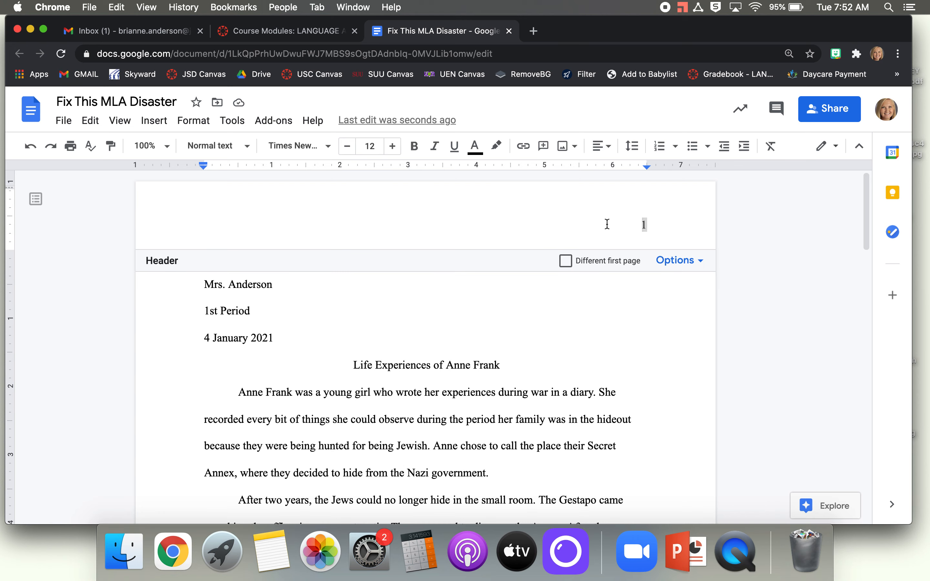
pyautogui.write('Smith')
pyautogui.click(633, 326)
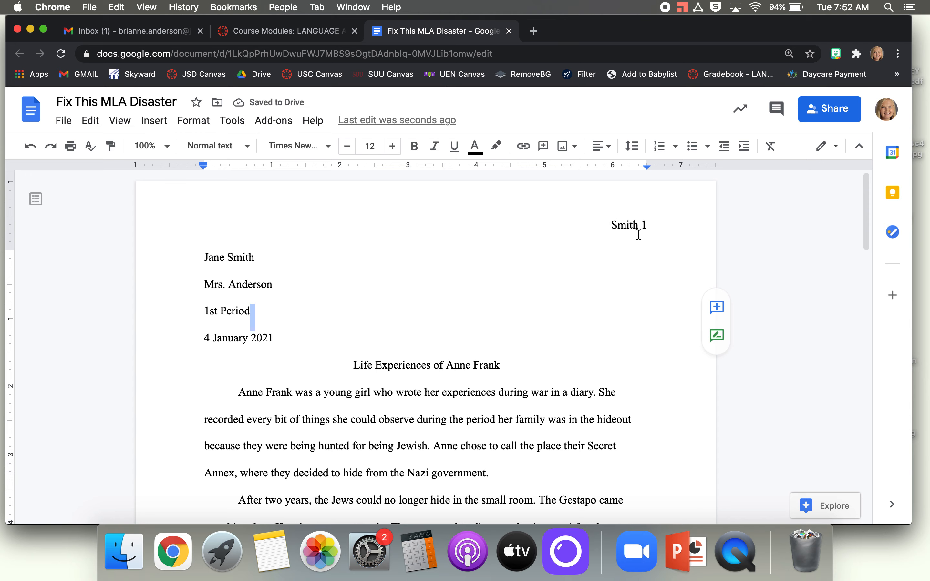
pyautogui.scroll(-20, 637, 232)
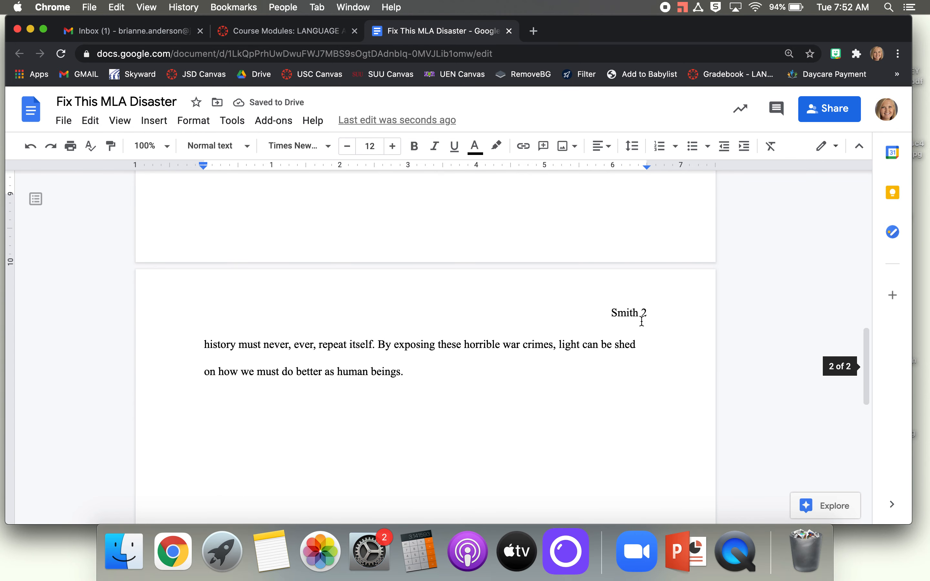
pyautogui.scroll(20, 638, 321)
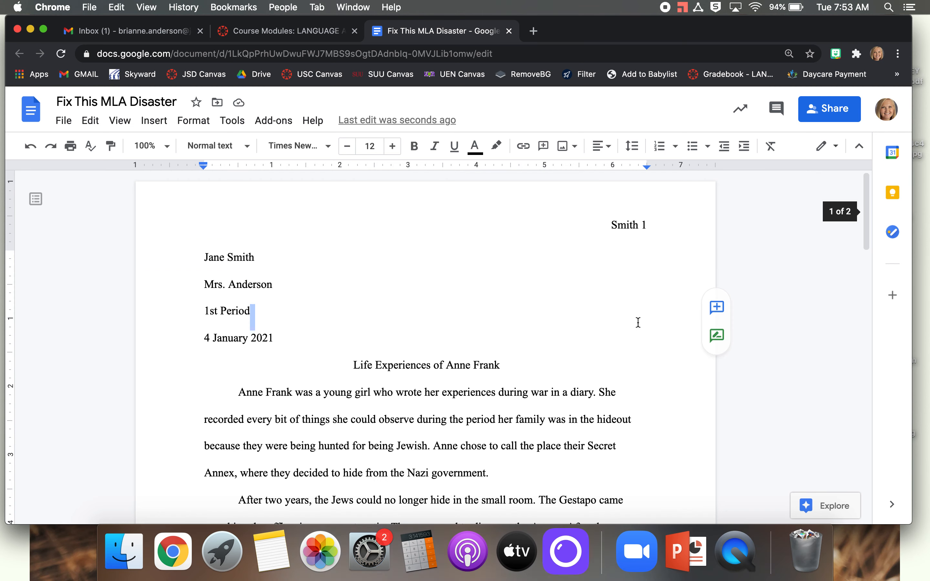
# Step: Try a blank line after the date, the title and the first body paragraph, removing each one again
pyautogui.click(448, 345)
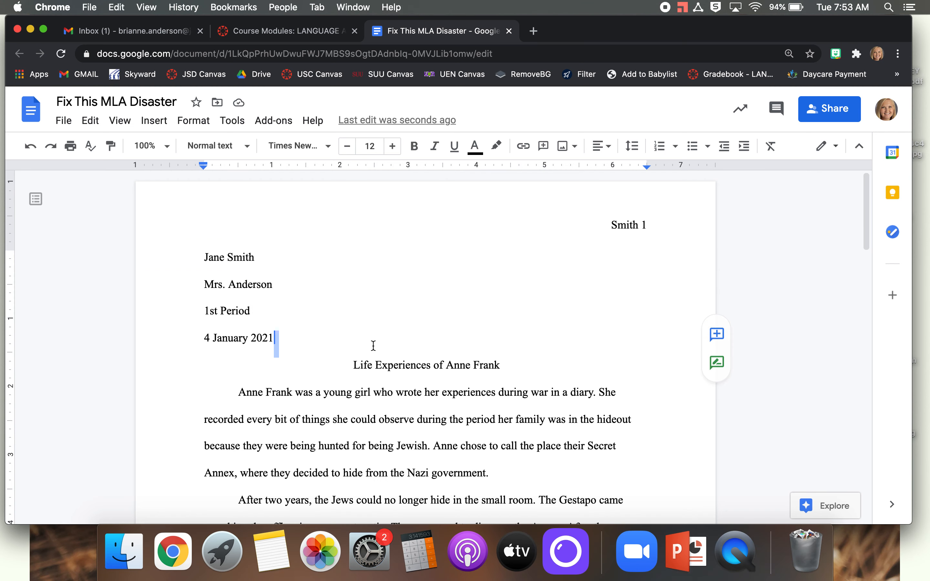
pyautogui.scroll(-1, 373, 345)
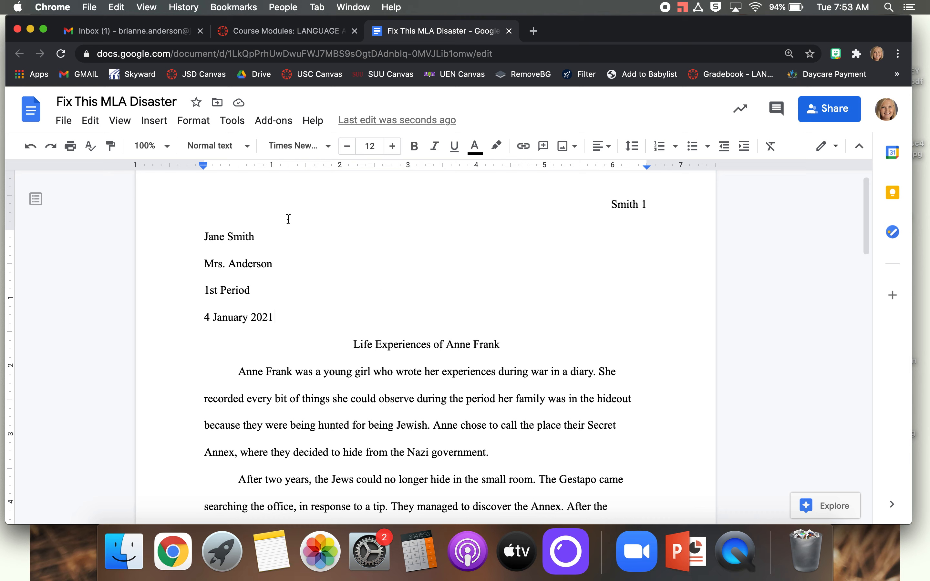
pyautogui.press('Return')
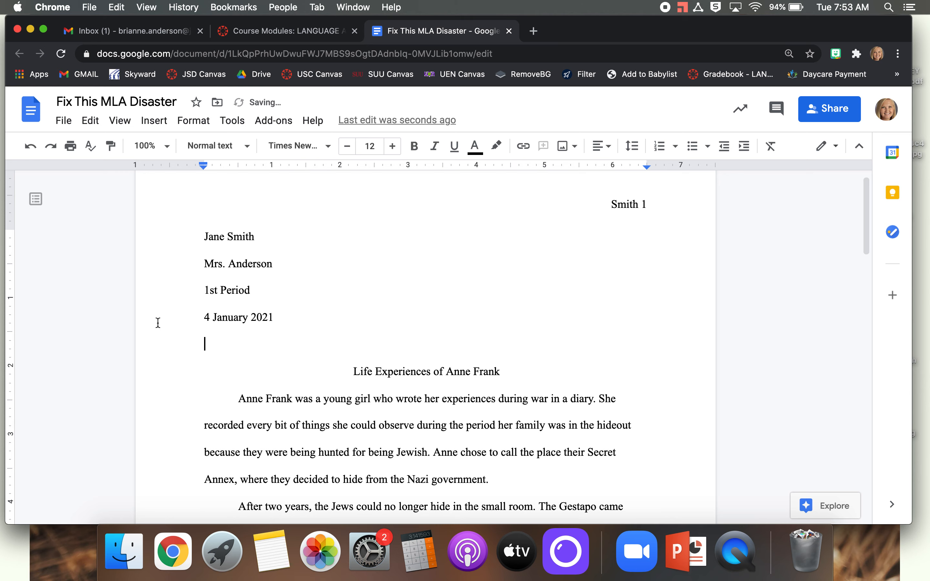
pyautogui.press('BackSpace')
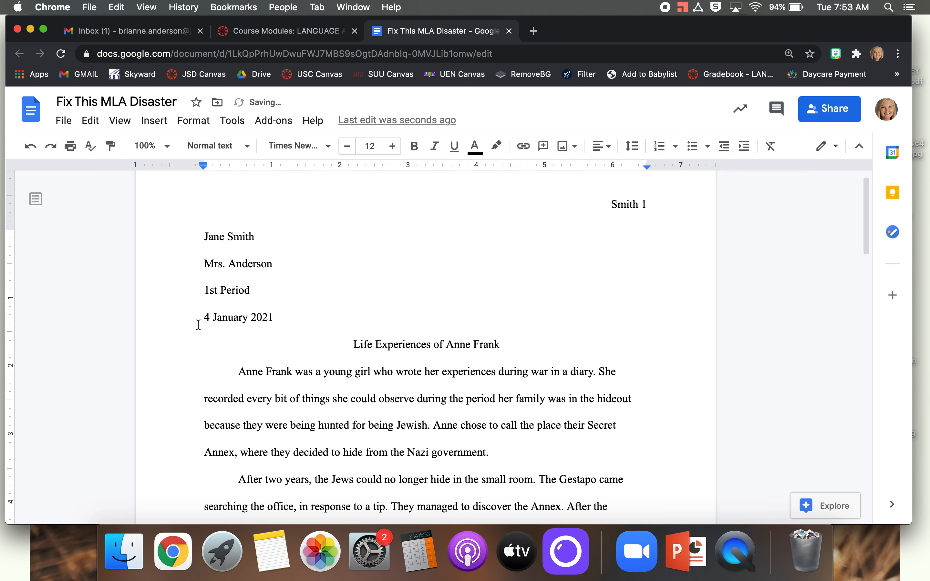
pyautogui.click(519, 345)
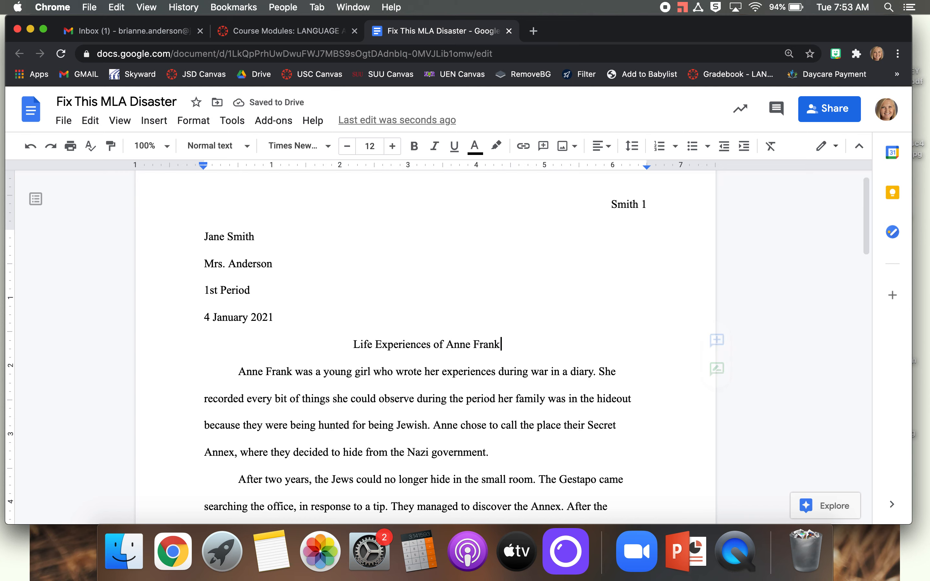
pyautogui.press('Return')
pyautogui.press('BackSpace')
pyautogui.press('BackSpace')
pyautogui.scroll(-3, 514, 337)
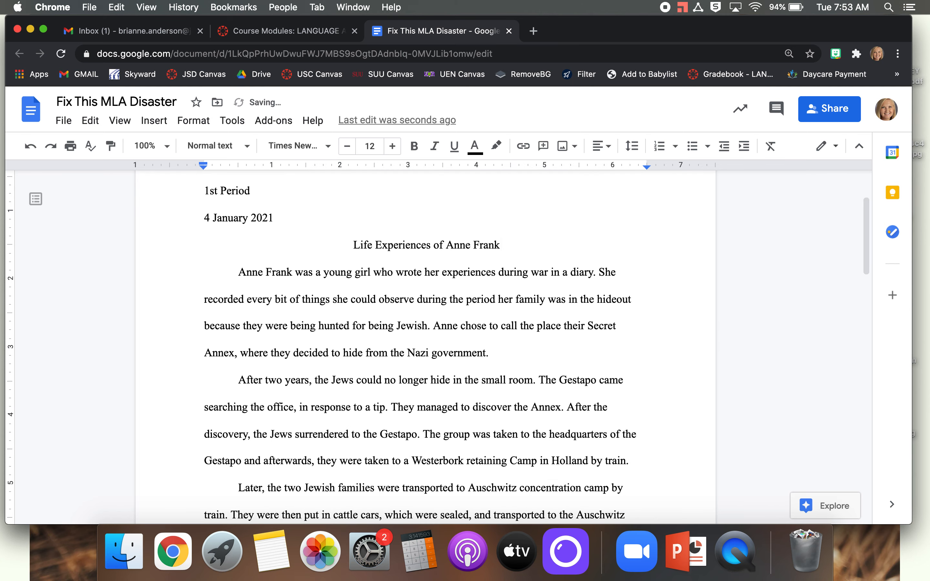
pyautogui.click(513, 336)
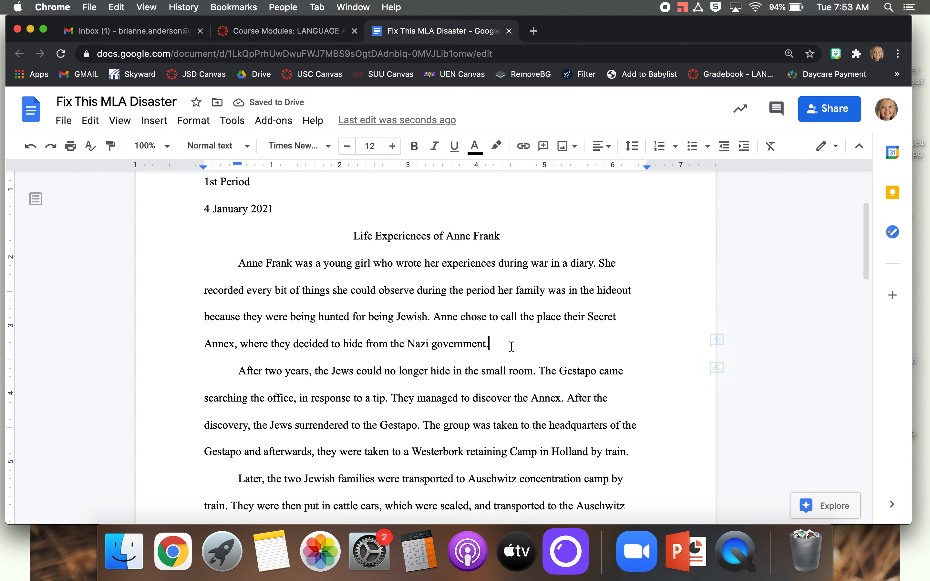
pyautogui.press('Return')
pyautogui.press('BackSpace')
pyautogui.press('BackSpace')
# Step: Review the whole essay's MLA formatting from the first page header to the last paragraph
pyautogui.scroll(-7, 375, 248)
pyautogui.scroll(-8, 374, 248)
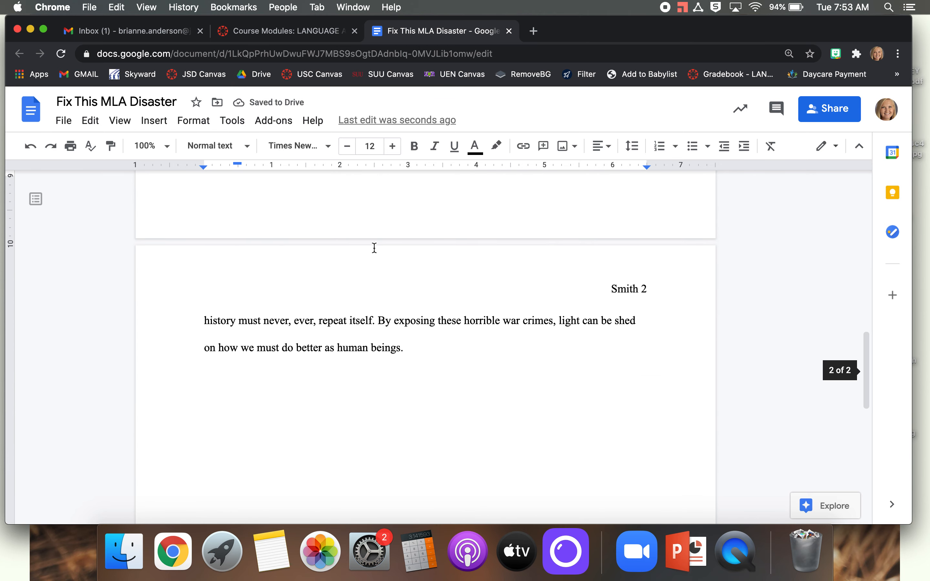
pyautogui.scroll(20, 647, 300)
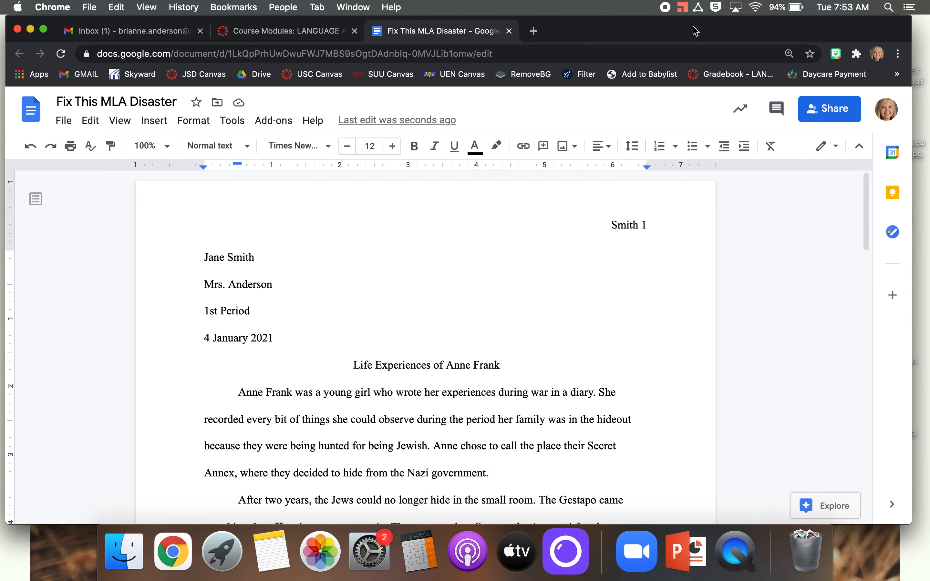
pyautogui.scroll(-20, 658, 273)
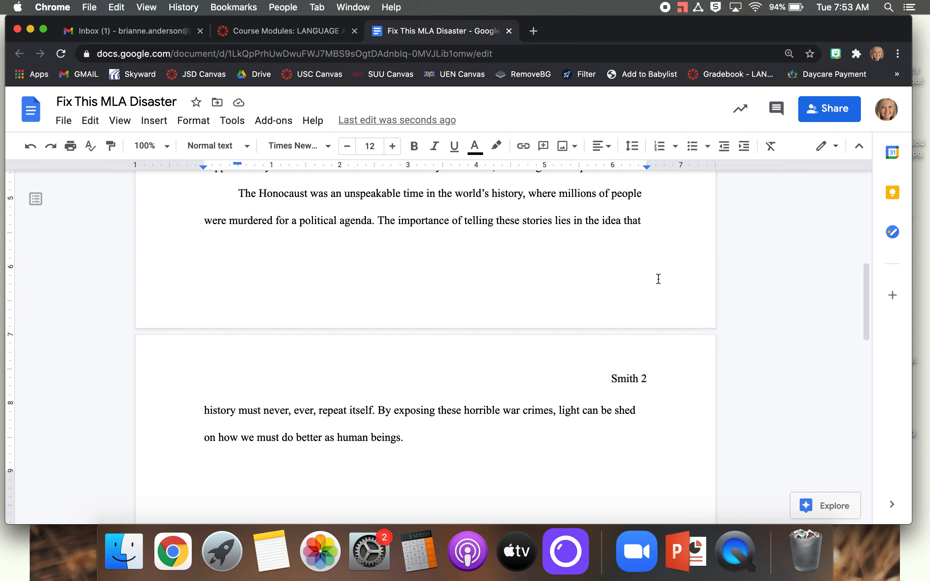
pyautogui.scroll(15, 658, 278)
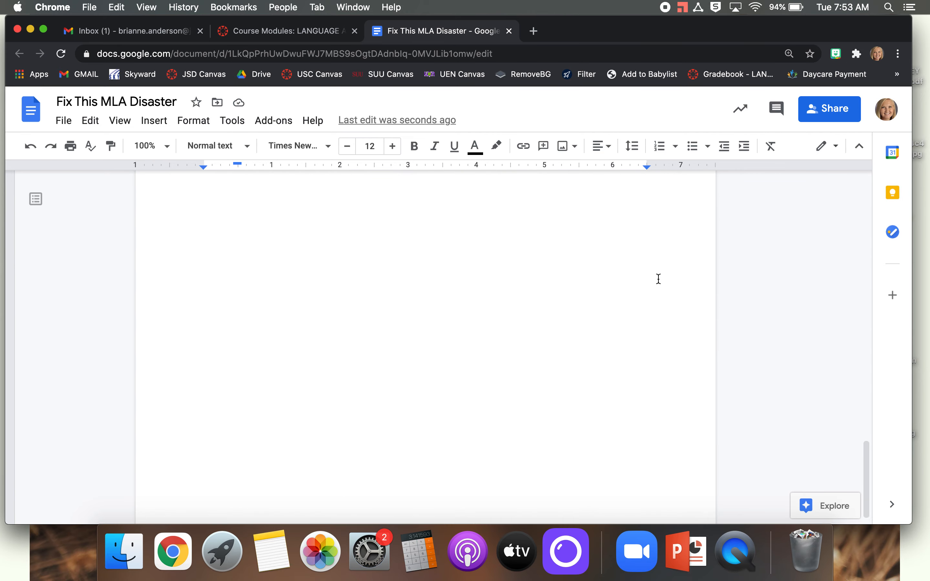
pyautogui.scroll(7, 658, 279)
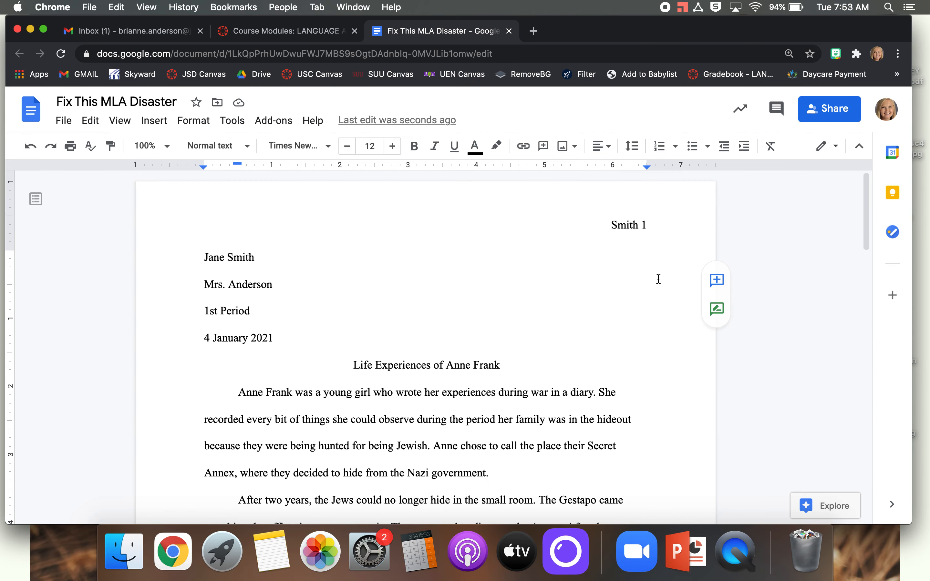